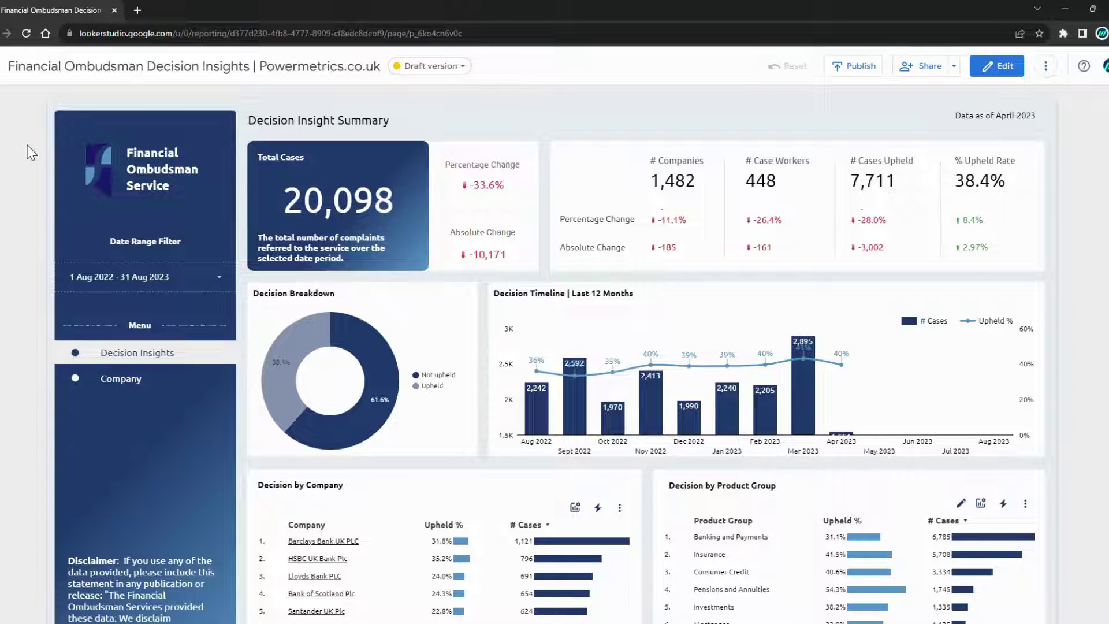
{"action": "scroll", "coordinate": [87, 226], "scroll_direction": "down", "scroll_amount": 2}
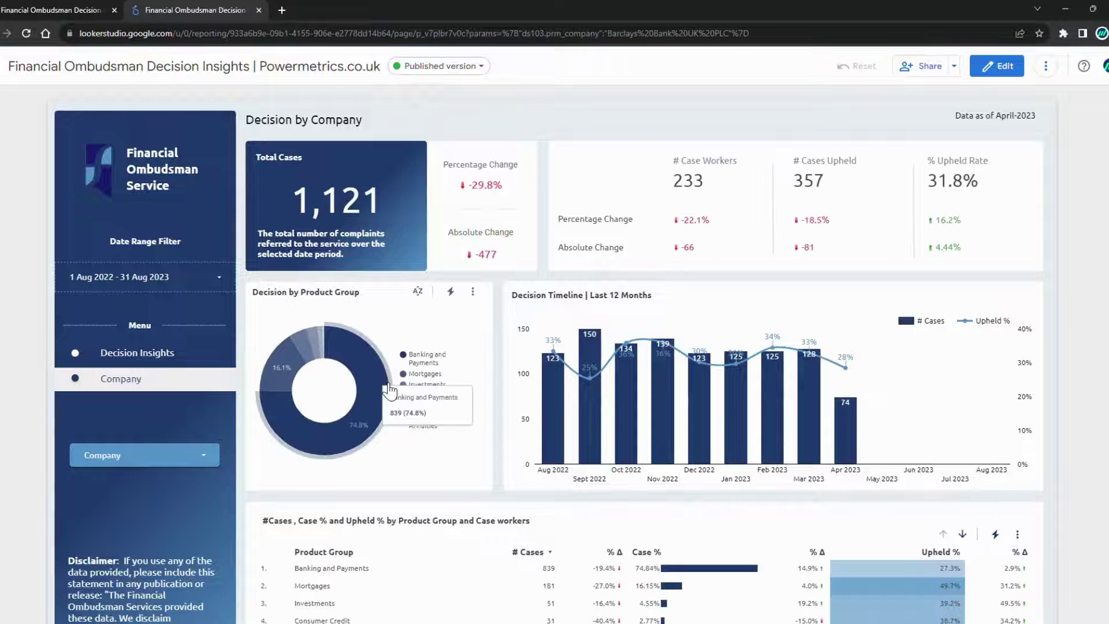
{"action": "scroll", "coordinate": [472, 329], "scroll_direction": "down", "scroll_amount": 1}
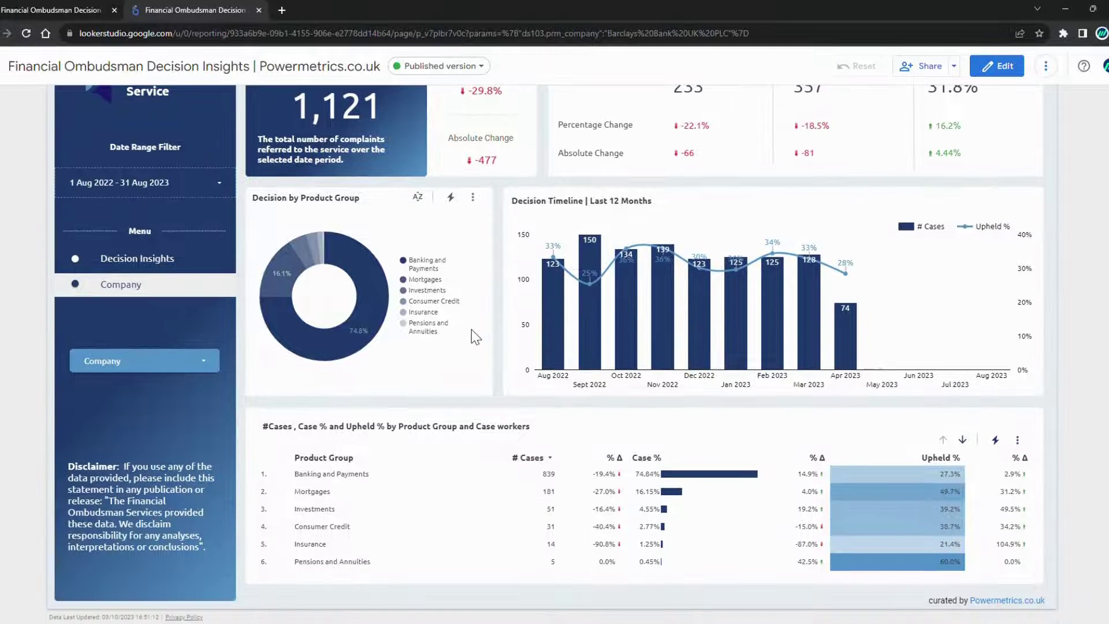
Step: Open the Company dropdown on the Company detail page filtered to Barclays Bank UK PLC
{"action": "left_click", "coordinate": [199, 368]}
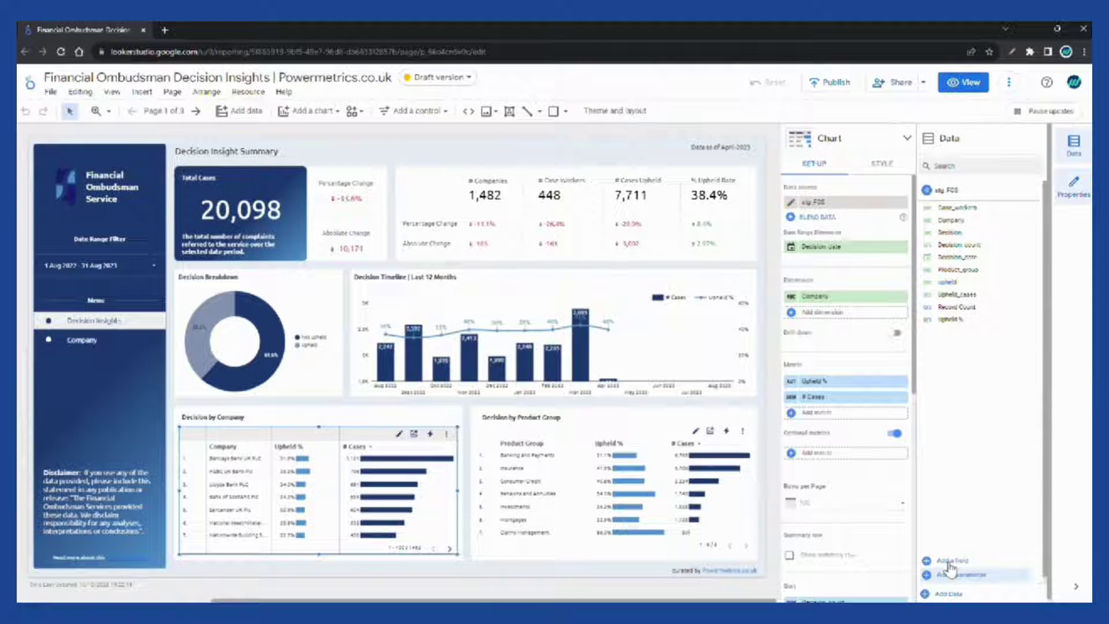
Step: Save a Text parameter with name and ID prm_company on stg_FOS, then finish
{"action": "left_click", "coordinate": [952, 574]}
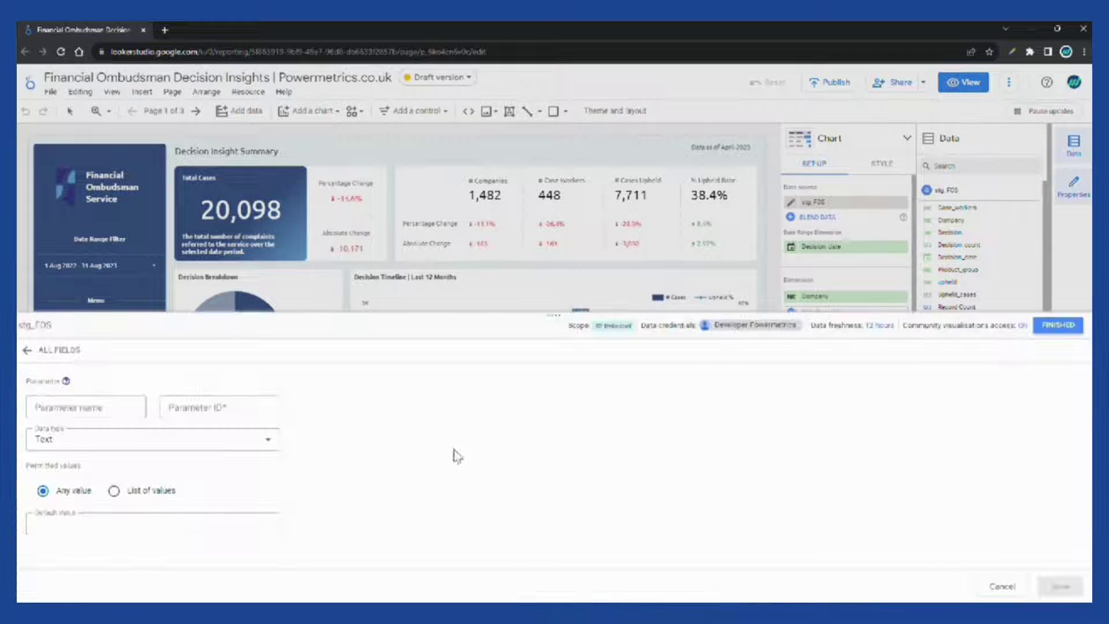
{"action": "type", "text": "prm_company"}
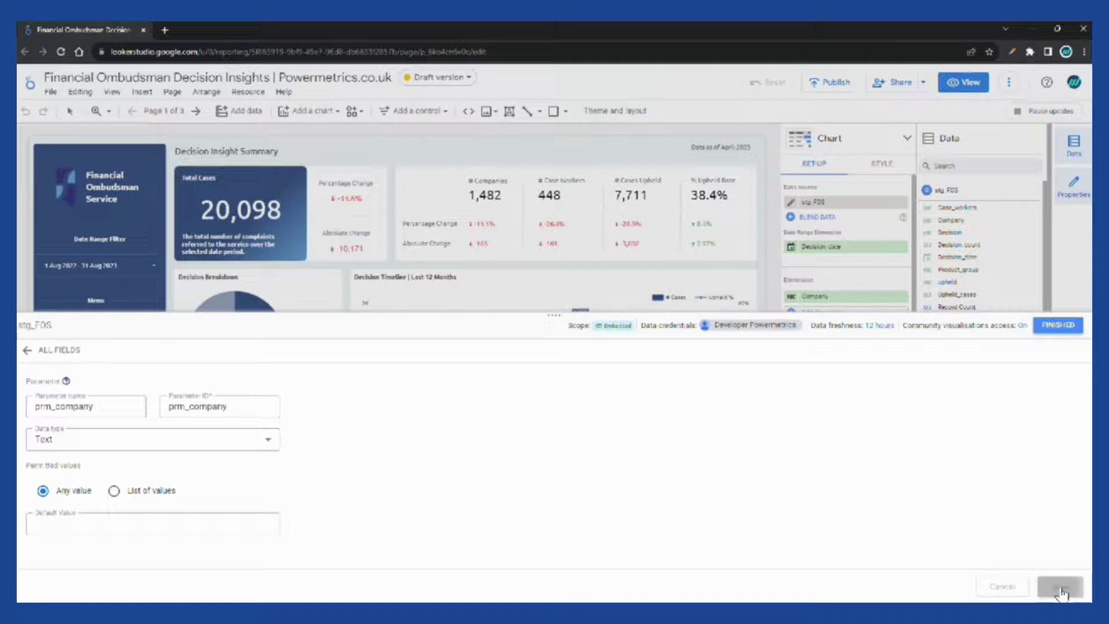
{"action": "left_click", "coordinate": [1058, 325]}
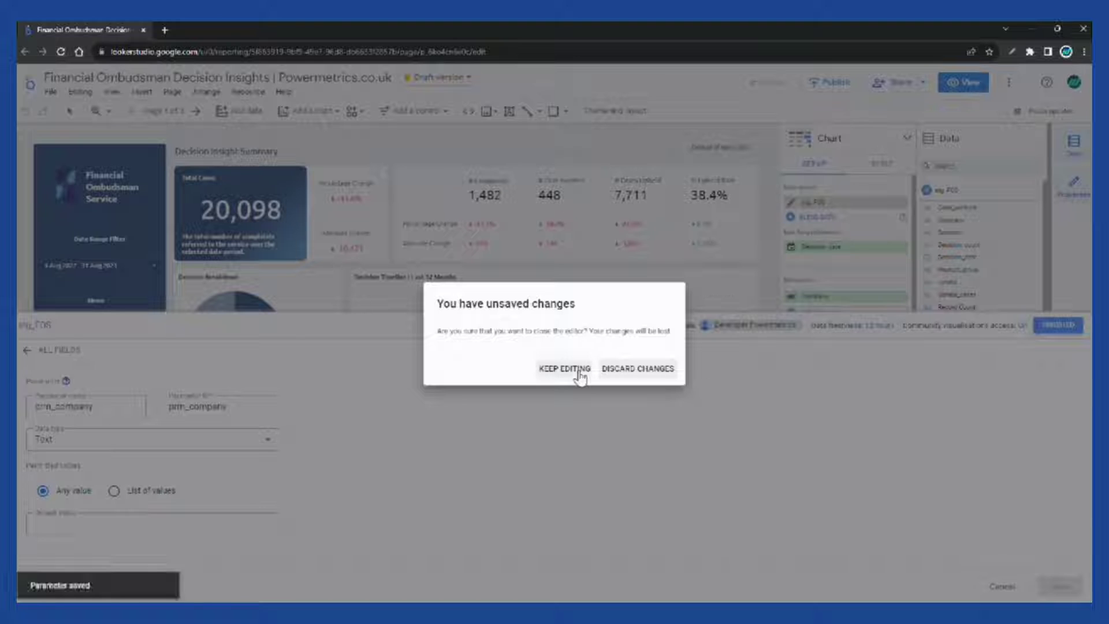
{"action": "left_click", "coordinate": [641, 372]}
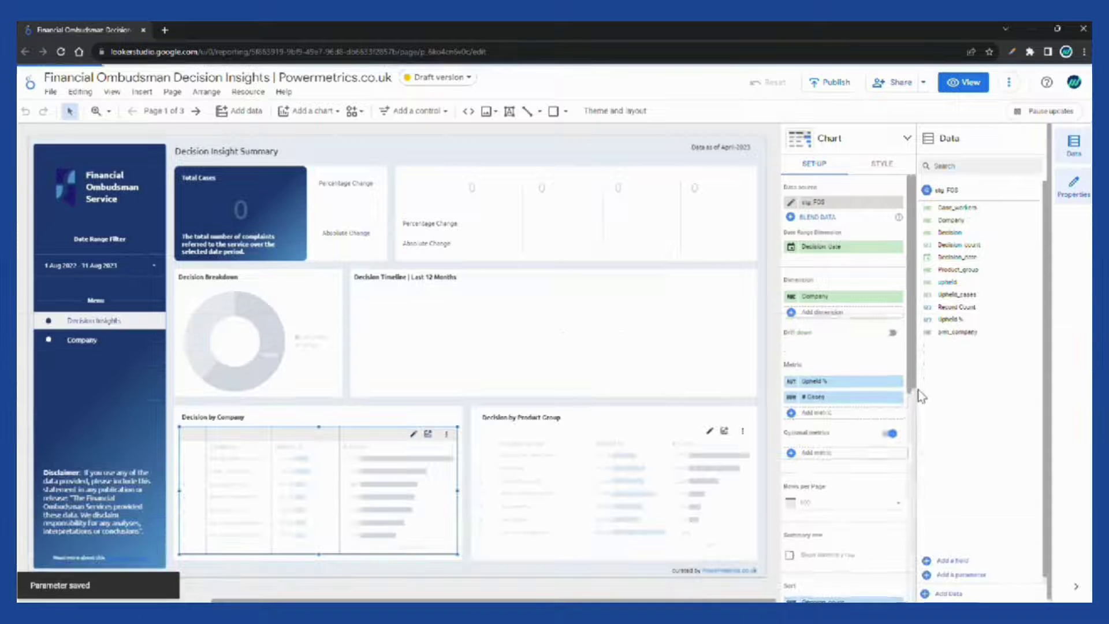
Step: Start the company_name_drill field and paste the HYPERLINK(CONCAT(...)) formula template
{"action": "left_click", "coordinate": [946, 560]}
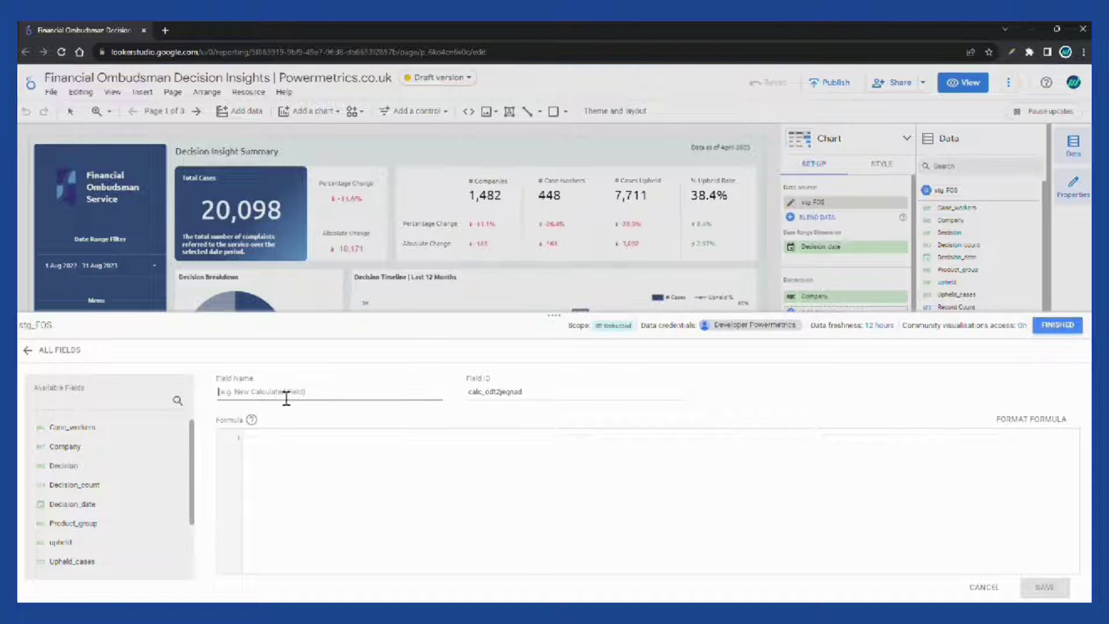
{"action": "type", "text": "Isn"}
{"action": "left_click", "coordinate": [282, 455]}
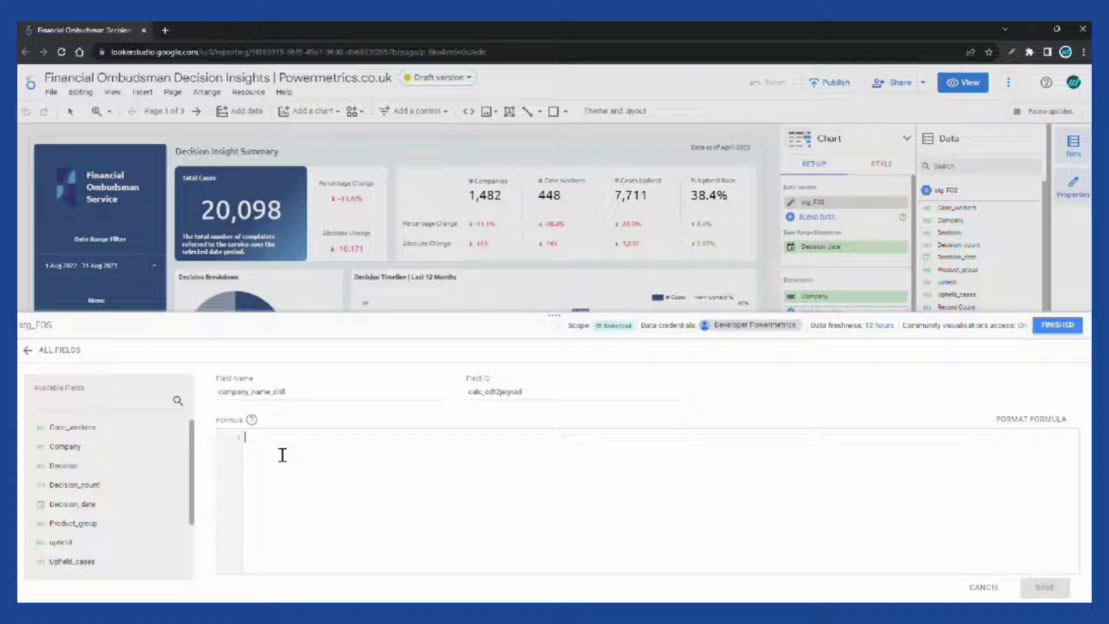
{"action": "key", "text": "ctrl+v"}
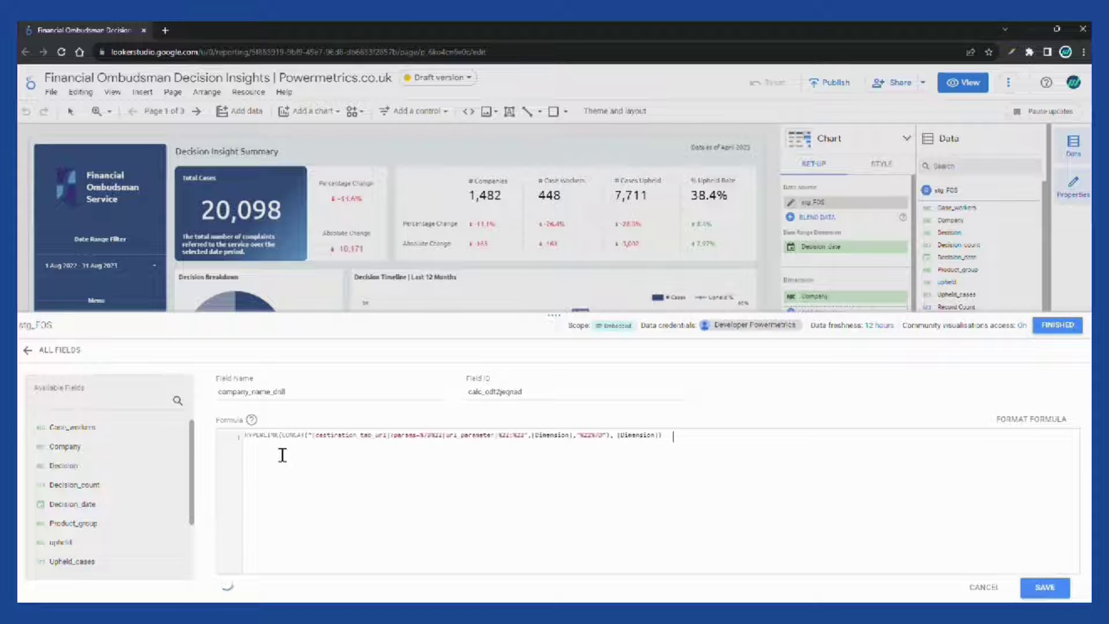
Step: Select the destination tab url placeholder in the formula
{"action": "left_click_drag", "start_coordinate": [260, 444], "coordinate": [696, 448]}
{"action": "left_click", "coordinate": [696, 447]}
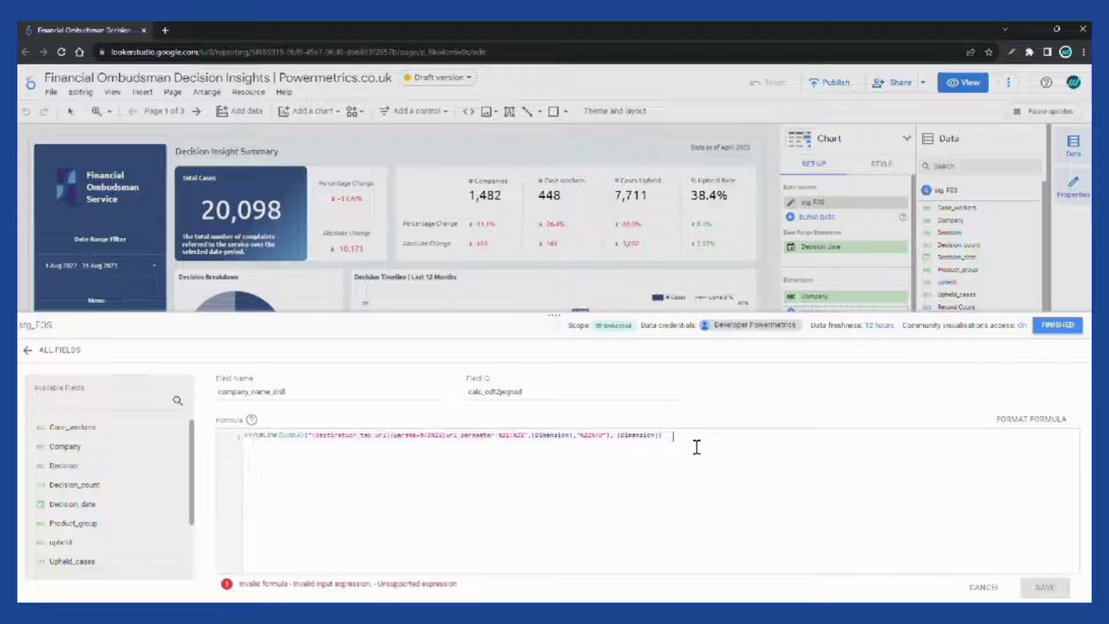
{"action": "left_click_drag", "start_coordinate": [319, 444], "coordinate": [397, 444]}
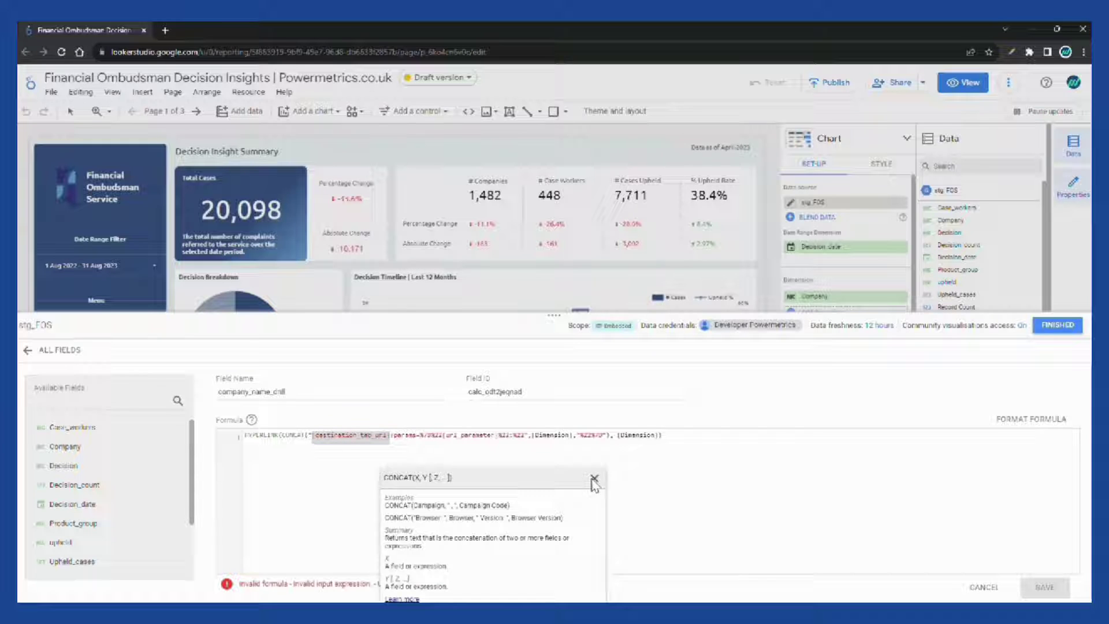
{"action": "left_click", "coordinate": [594, 479]}
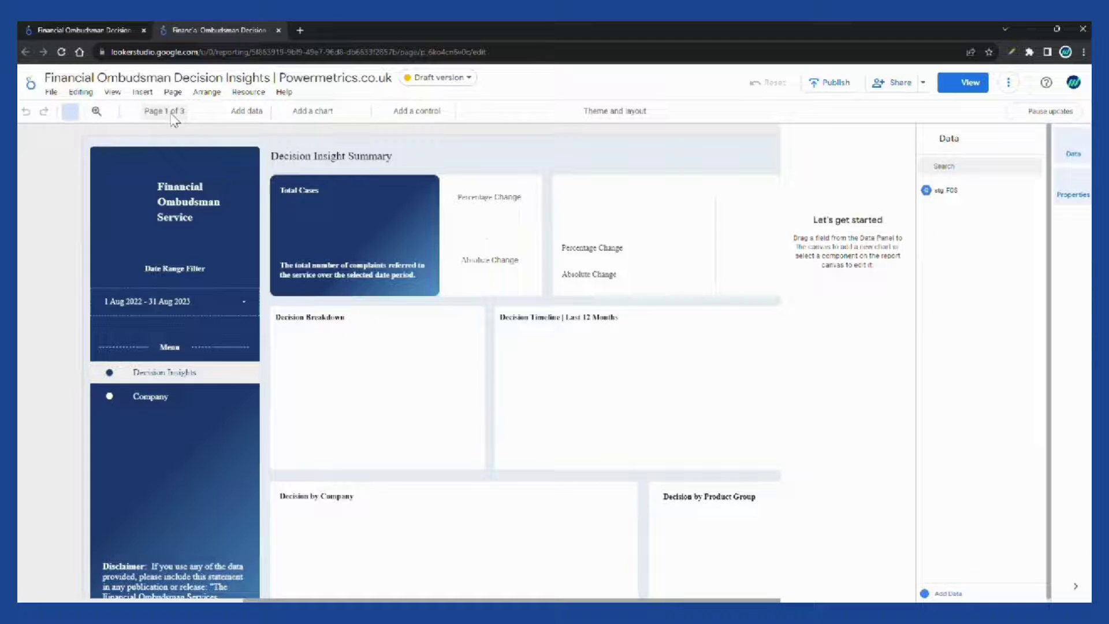
Step: Go to the Company page and copy its report URL without the /edit suffix
{"action": "left_click", "coordinate": [169, 112]}
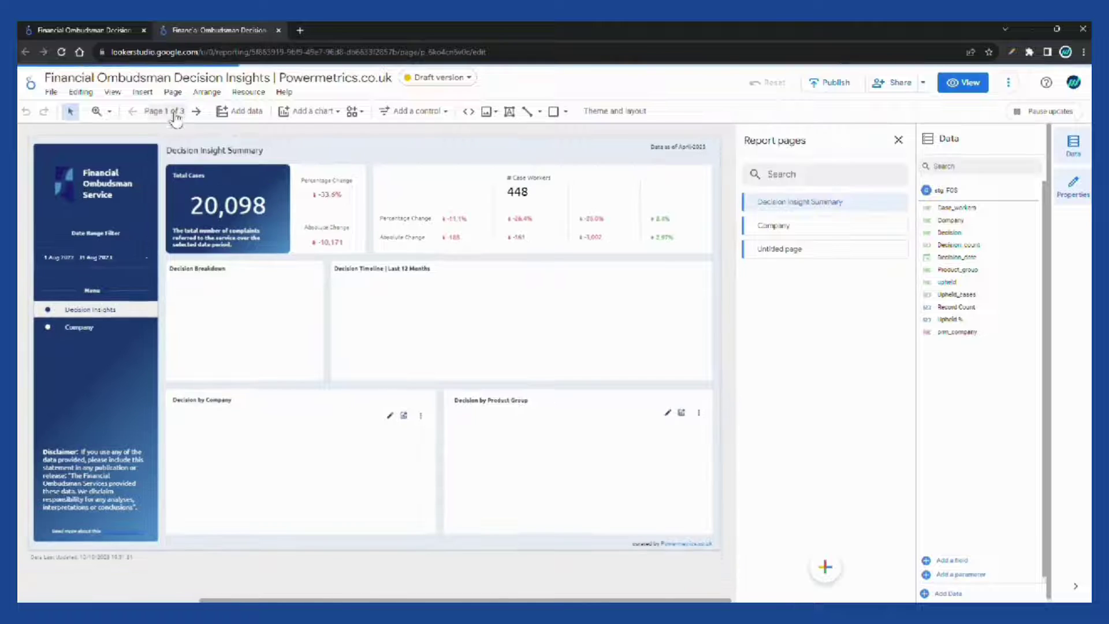
{"action": "left_click", "coordinate": [823, 235]}
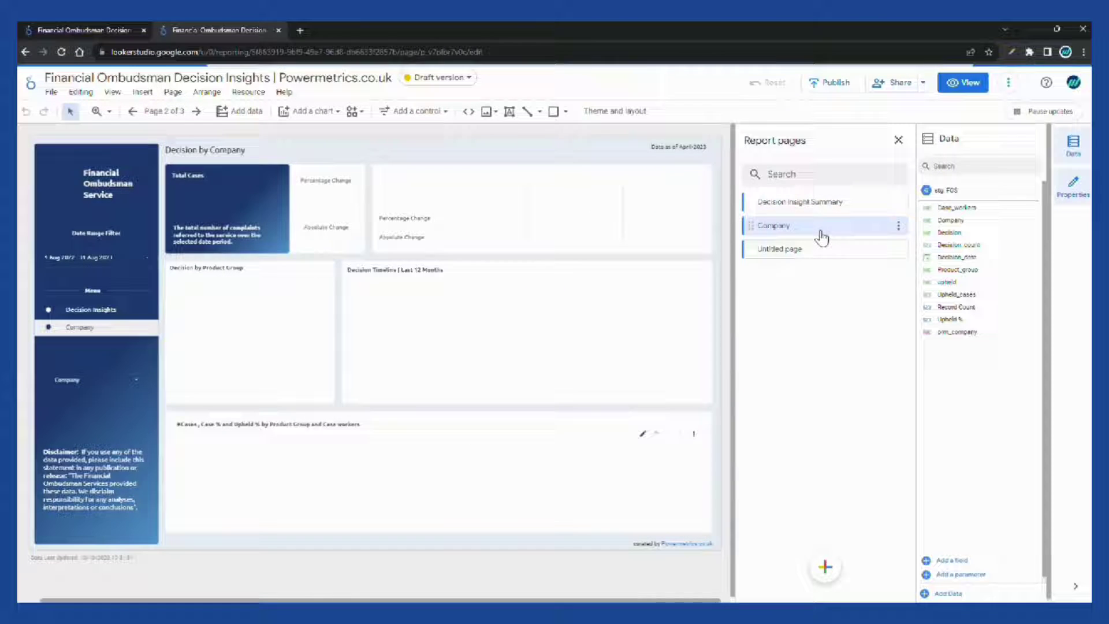
{"action": "left_click", "coordinate": [471, 52]}
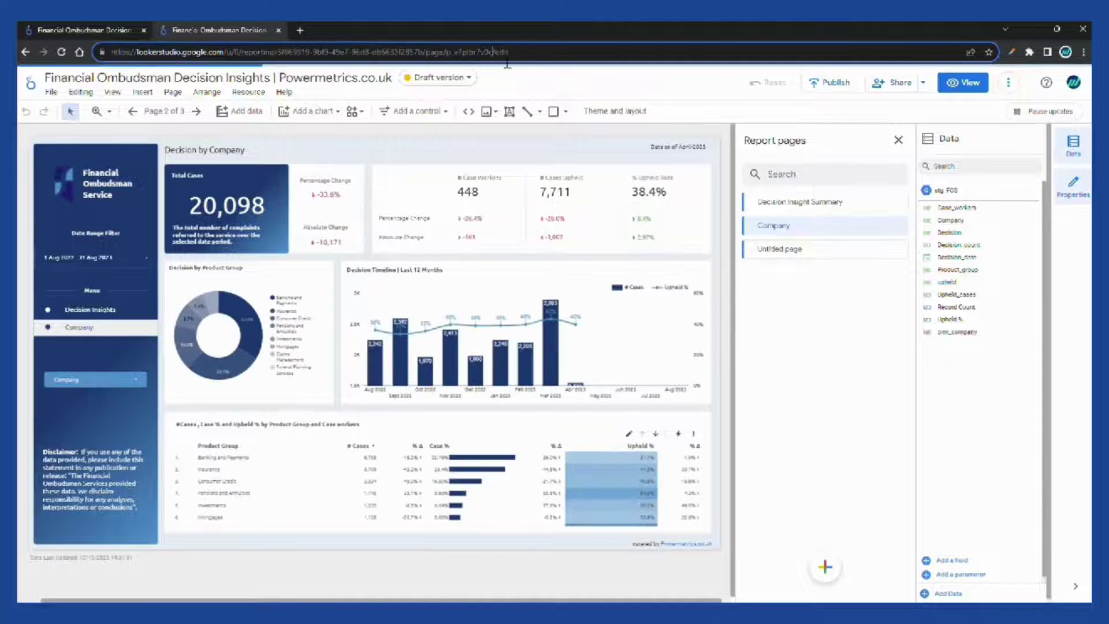
{"action": "left_click_drag", "start_coordinate": [492, 52], "coordinate": [130, 52]}
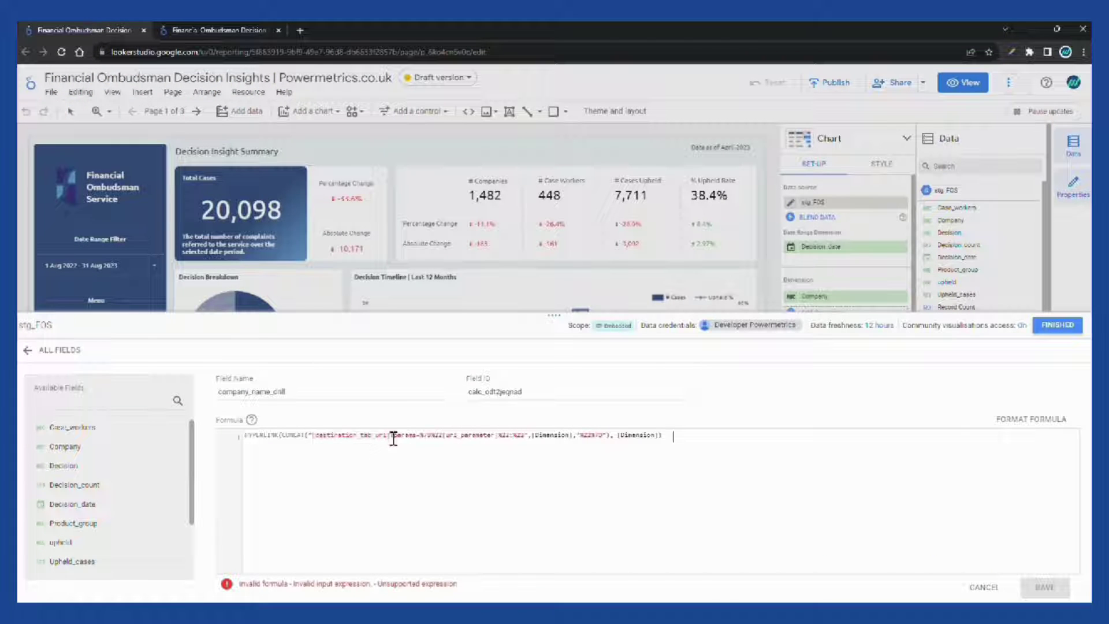
Step: Paste the Company page URL over the destination placeholder, then select url_parameter
{"action": "left_click_drag", "start_coordinate": [391, 437], "coordinate": [314, 436]}
{"action": "key", "text": "ctrl+v"}
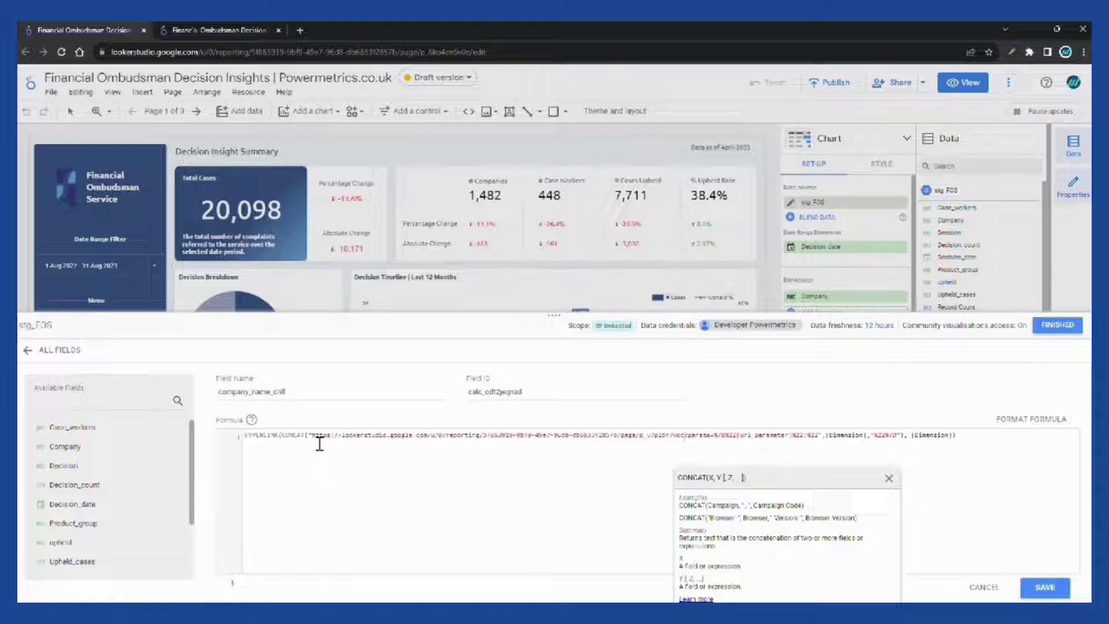
{"action": "left_click", "coordinate": [888, 479]}
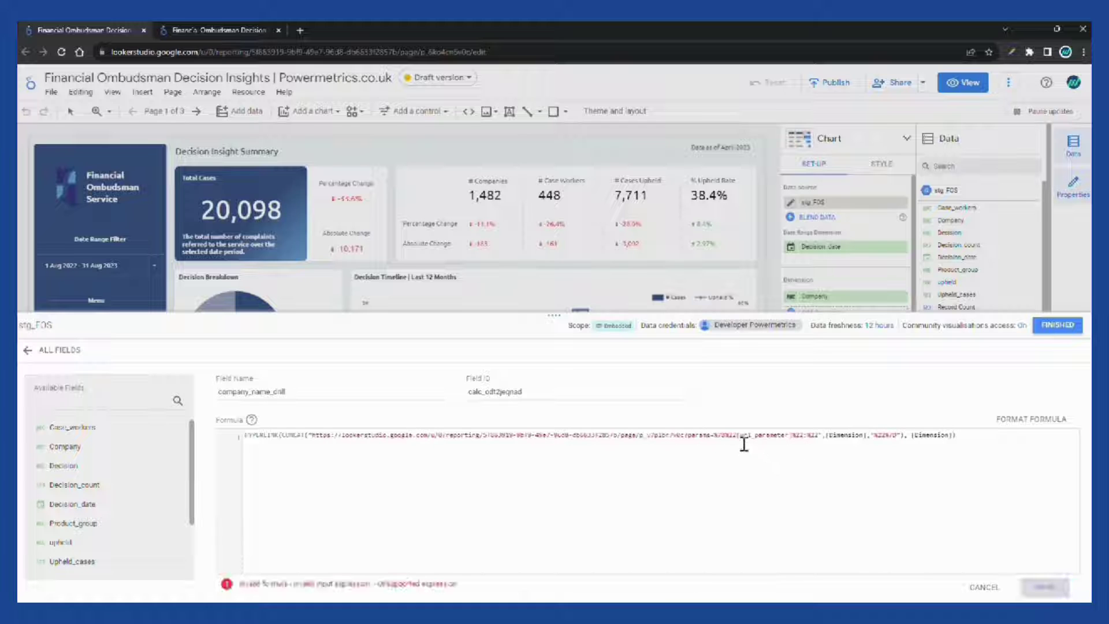
{"action": "left_click_drag", "start_coordinate": [790, 435], "coordinate": [737, 435]}
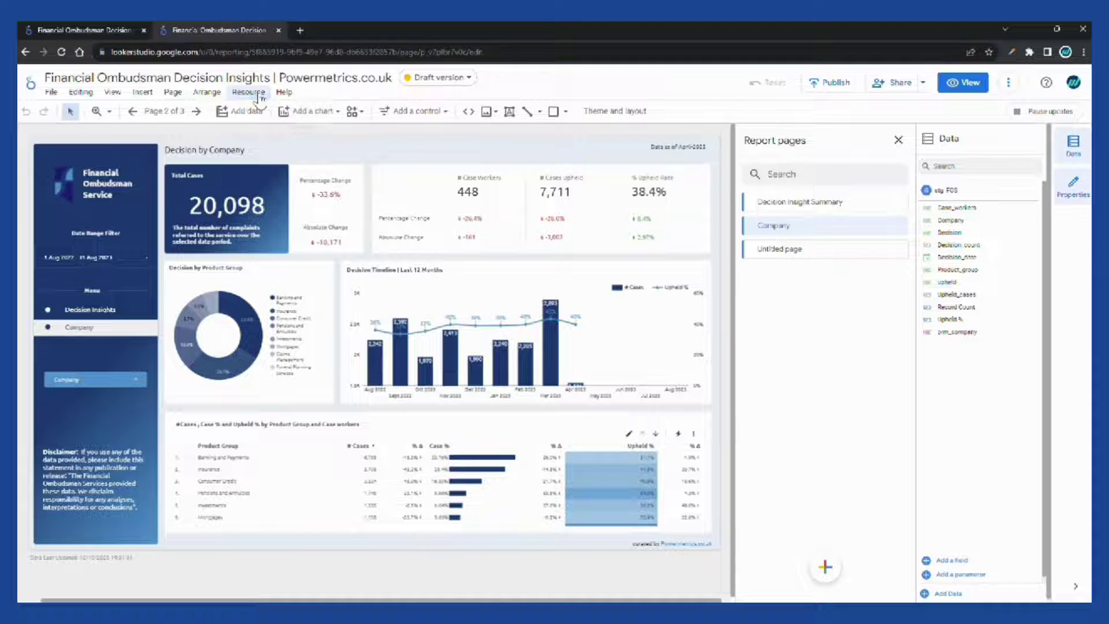
Step: Allow prm_company to be modified in the report URL and copy its URL name ds103.prm_company
{"action": "left_click", "coordinate": [253, 93]}
{"action": "left_click", "coordinate": [274, 203]}
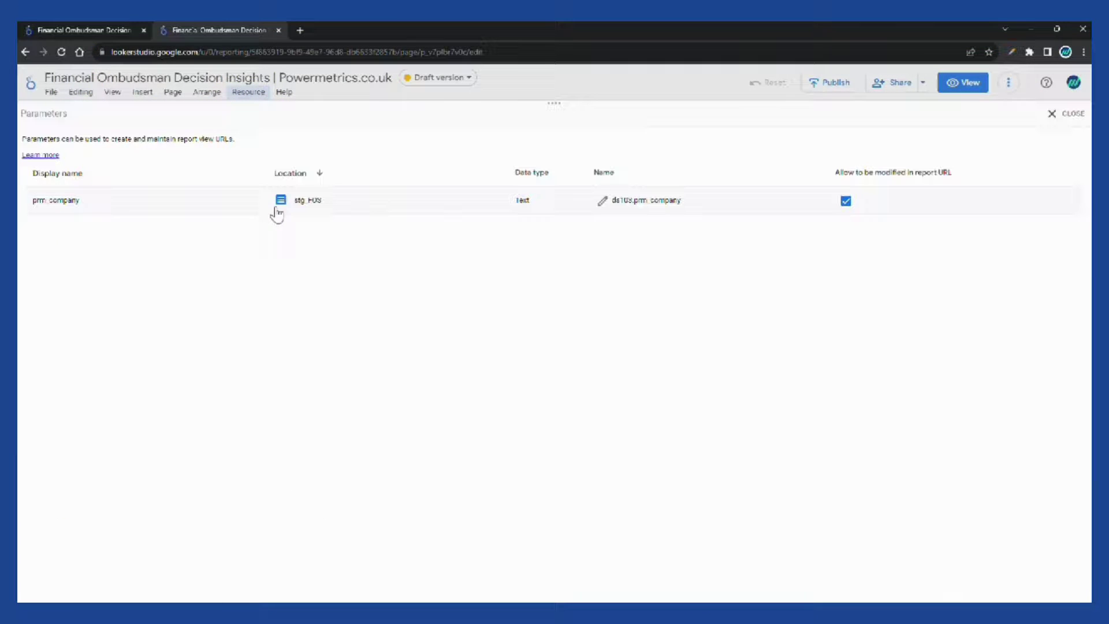
{"action": "left_click", "coordinate": [621, 206]}
{"action": "left_click_drag", "start_coordinate": [684, 206], "coordinate": [628, 207]}
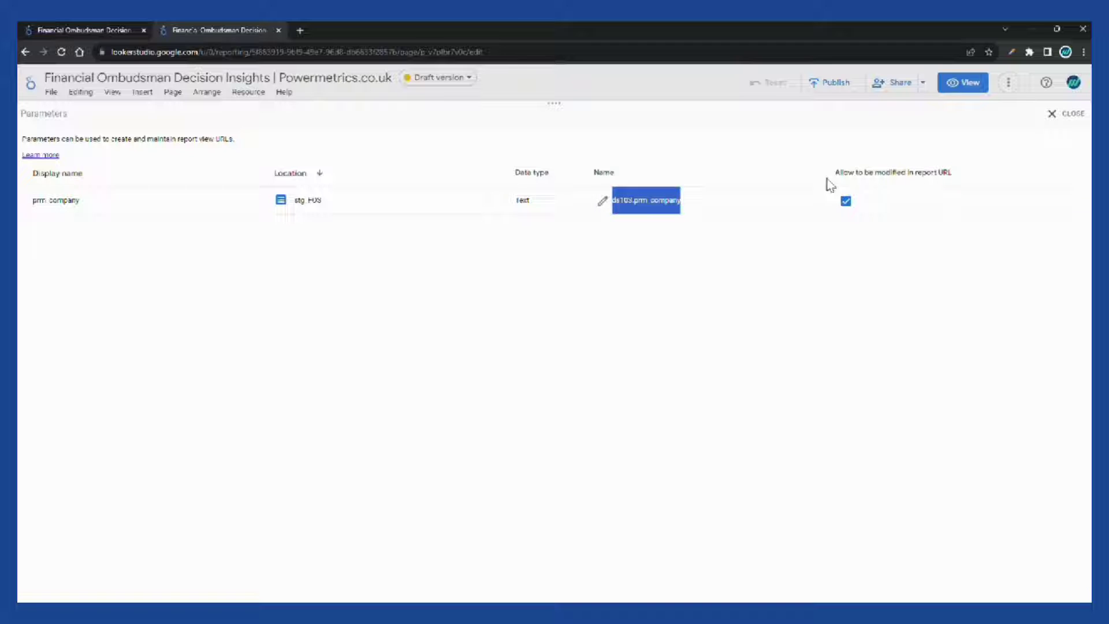
{"action": "left_click_drag", "start_coordinate": [830, 178], "coordinate": [953, 174]}
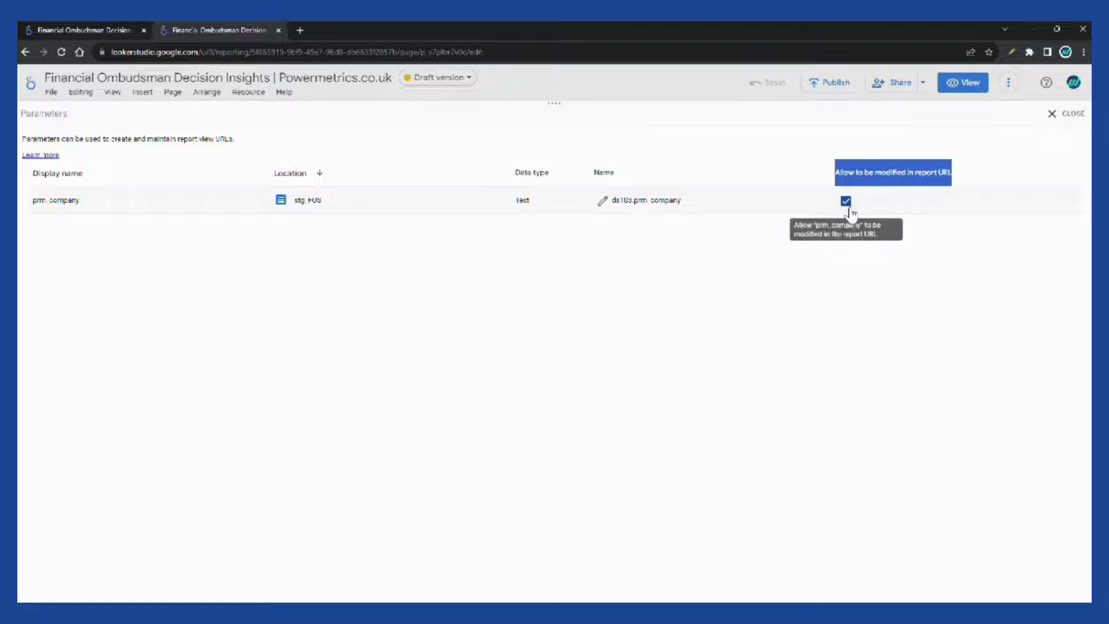
{"action": "left_click", "coordinate": [1073, 116]}
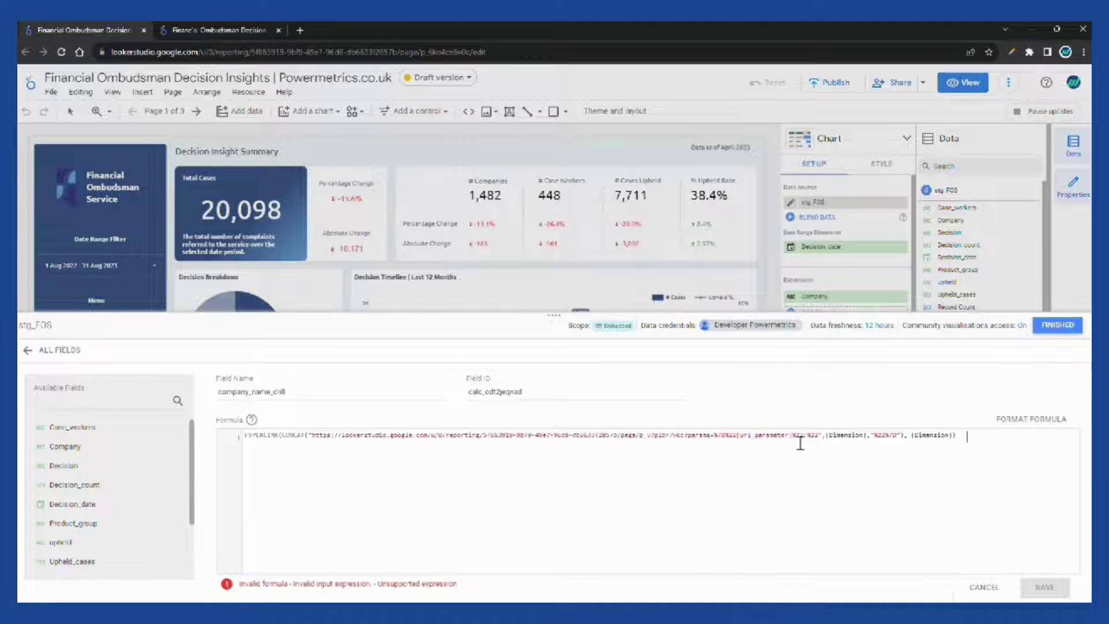
{"action": "type", "text": "ds0.pro_company"}
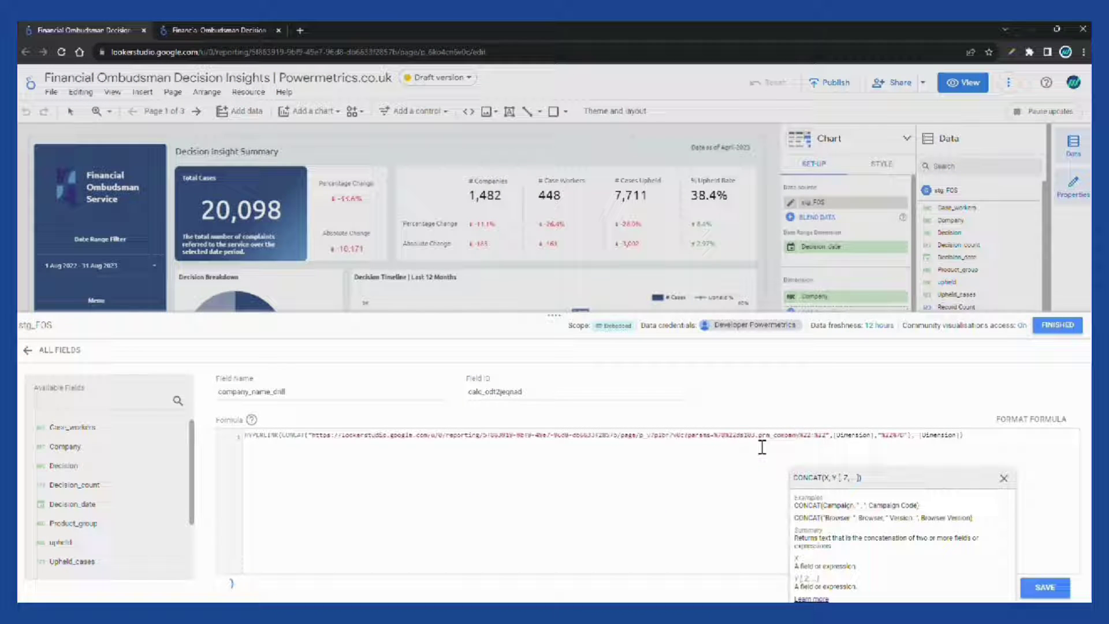
Step: Fill the placeholders with ds0.prm_company and Company, then save company_name_drill
{"action": "double_click", "coordinate": [845, 435]}
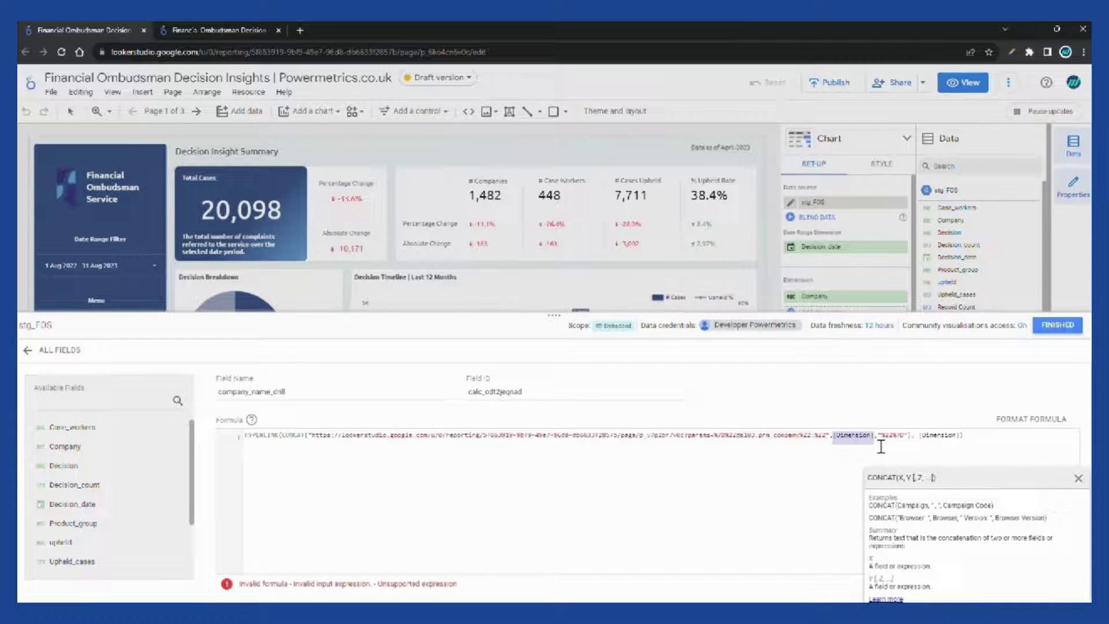
{"action": "type", "text": "Company"}
{"action": "key", "text": "Return"}
{"action": "left_click_drag", "start_coordinate": [914, 436], "coordinate": [960, 444]}
{"action": "type", "text": "compan"}
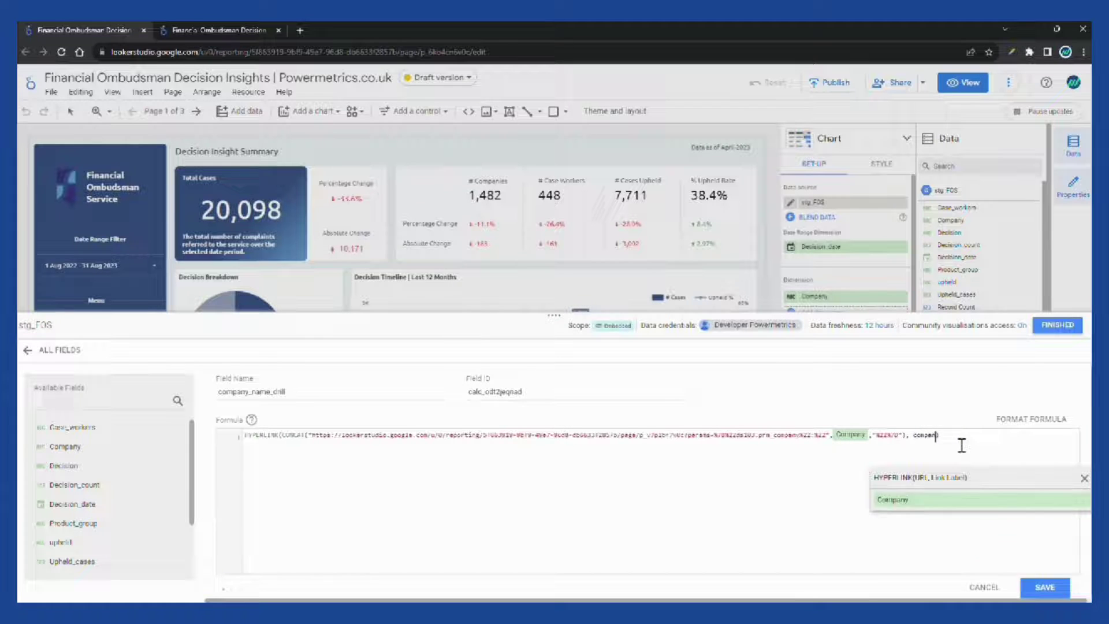
{"action": "key", "text": "Return"}
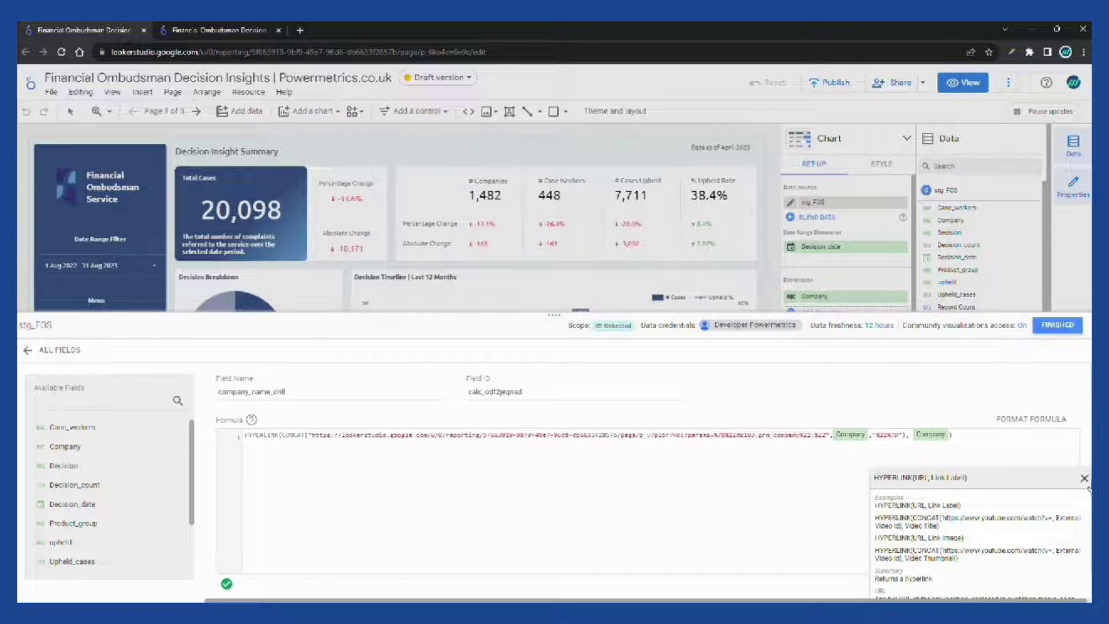
{"action": "left_click", "coordinate": [1084, 478]}
{"action": "left_click", "coordinate": [1046, 591]}
{"action": "left_click", "coordinate": [1057, 325]}
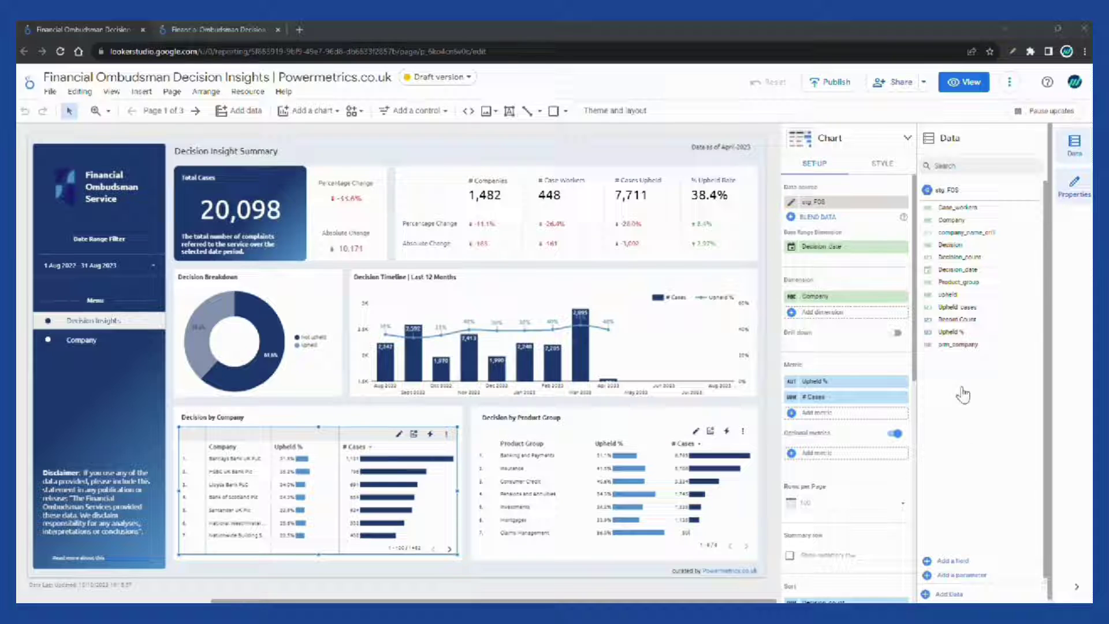
Step: Save is_filtered as IF(prm_company = "", 1, CASE WHEN REGEXP_MATCH(Company, prm_company) THEN 1 ELSE 0 END)
{"action": "left_click", "coordinate": [949, 561]}
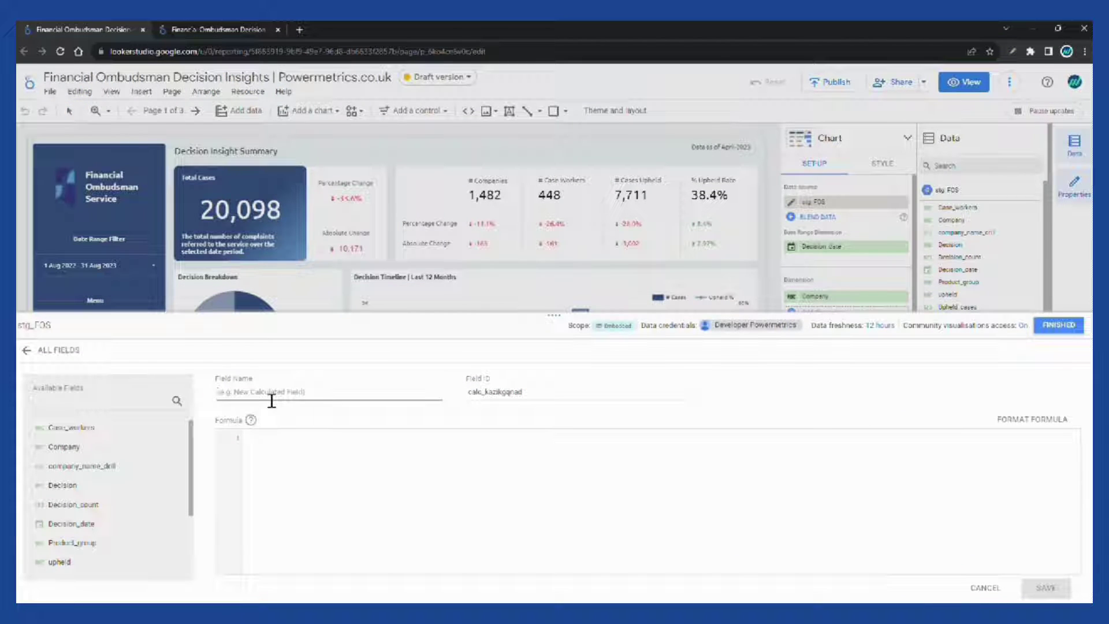
{"action": "type", "text": "Is_filtered"}
{"action": "left_click", "coordinate": [278, 456]}
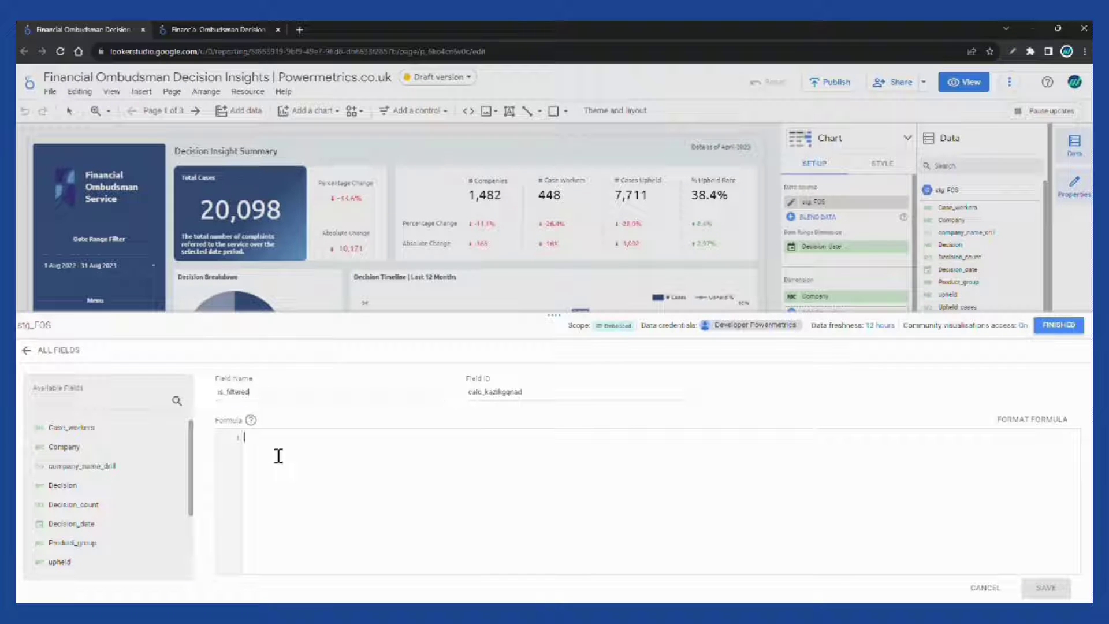
{"action": "type", "text": "if ("}
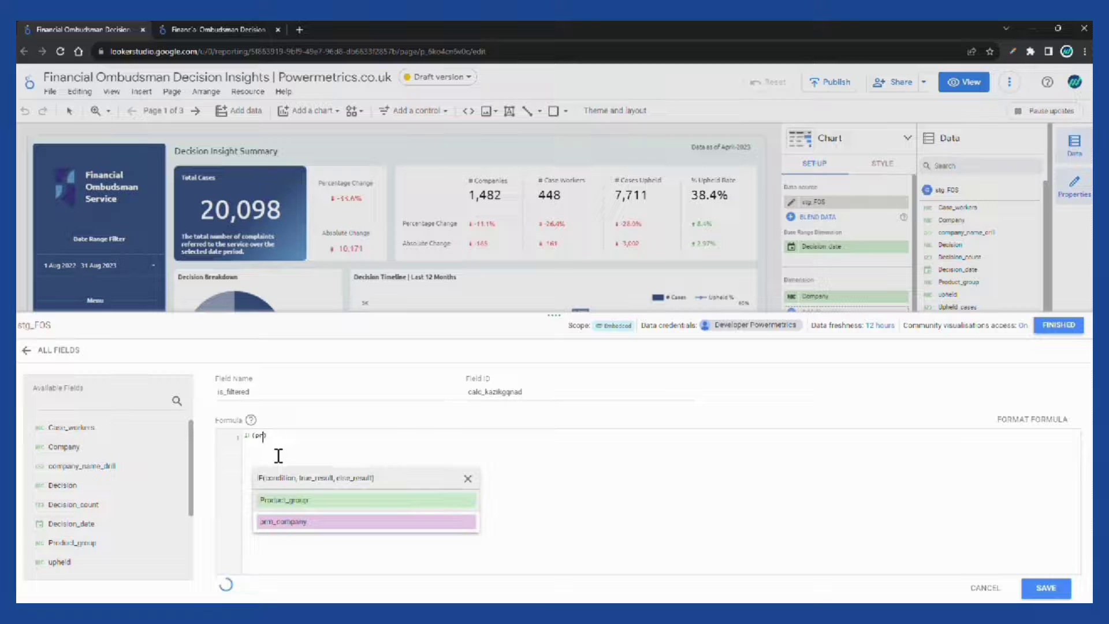
{"action": "type", "text": "prm_com"}
{"action": "key", "text": "Return"}
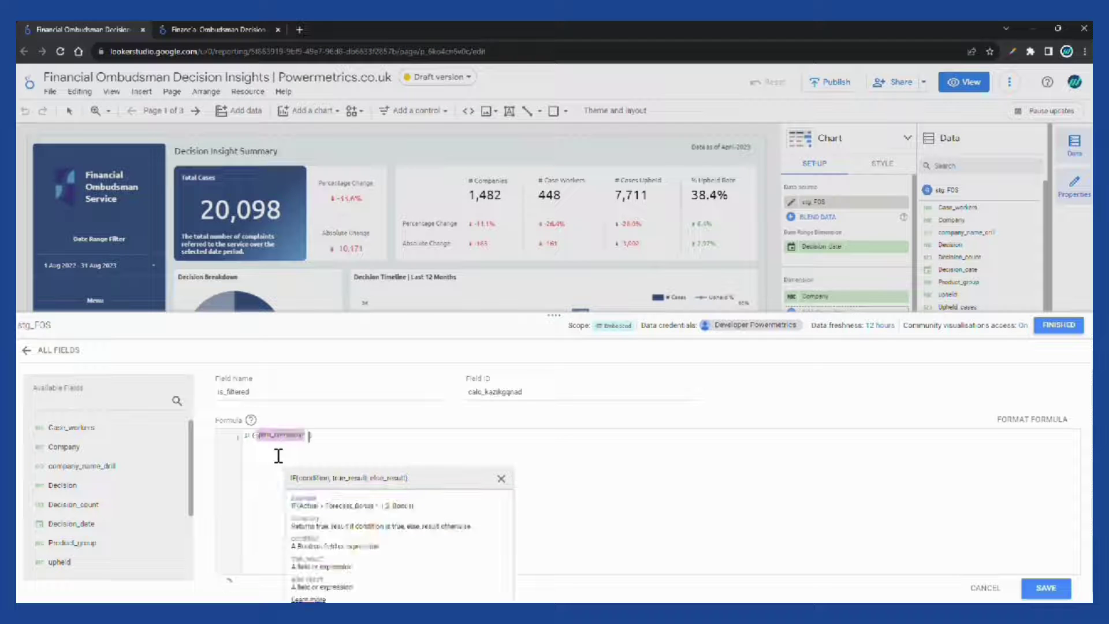
{"action": "type", "text": "= '"}
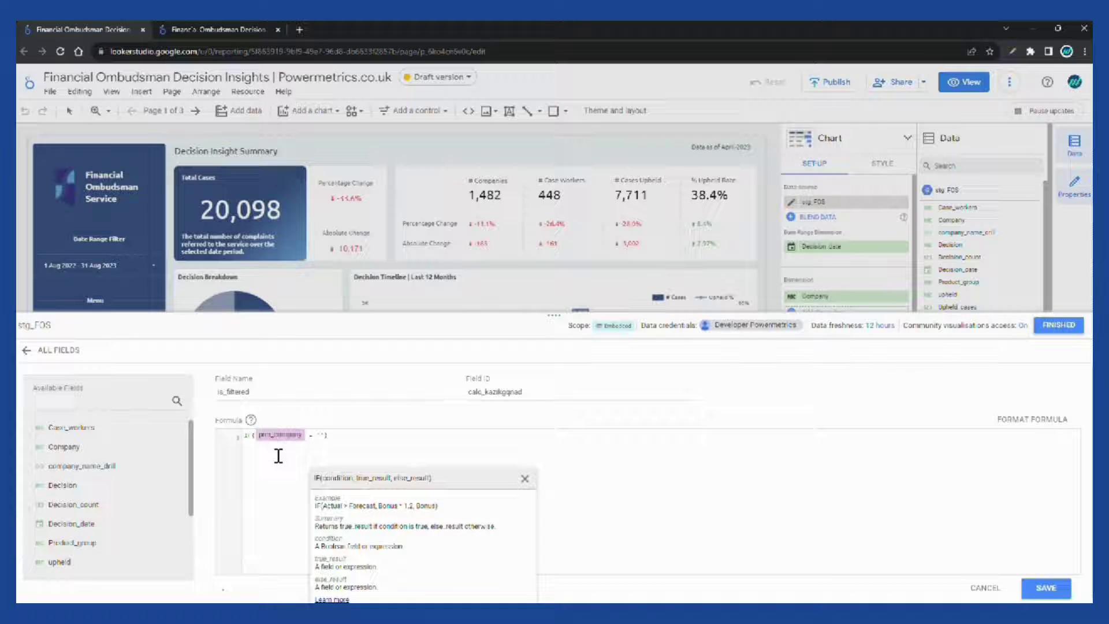
{"action": "key", "text": "Right"}
{"action": "type", "text": ",1"}
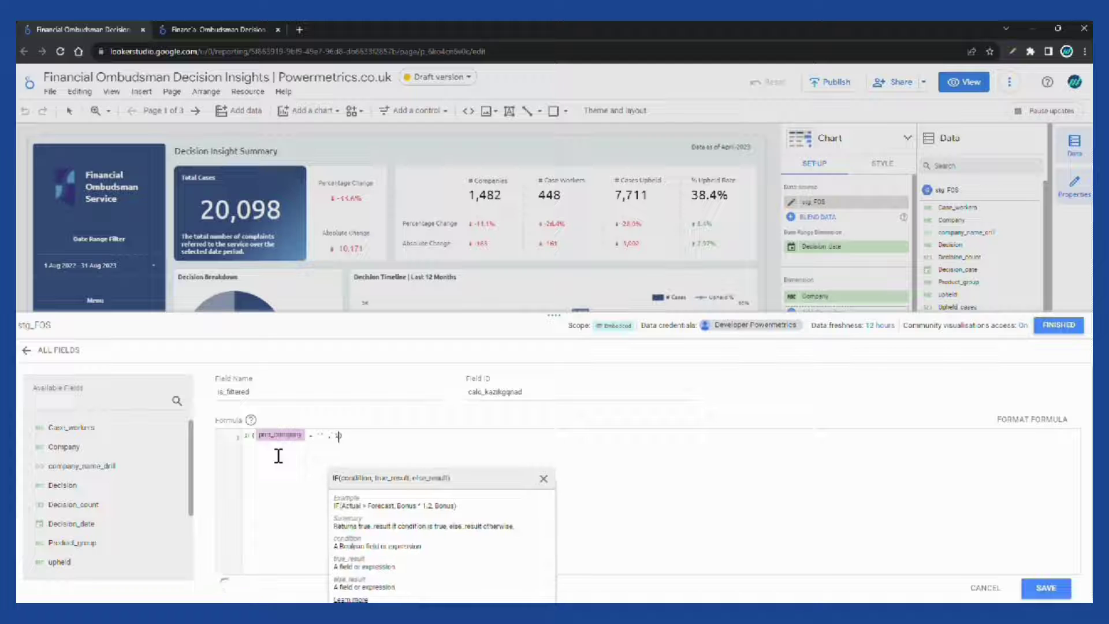
{"action": "type", "text": ","}
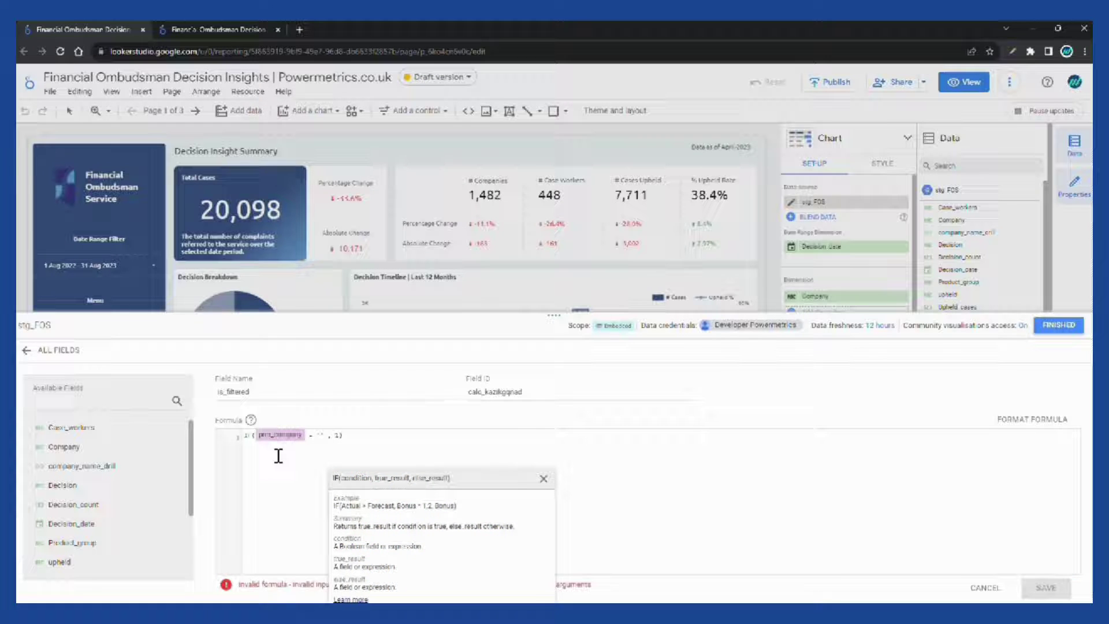
{"action": "type", "text": "0)"}
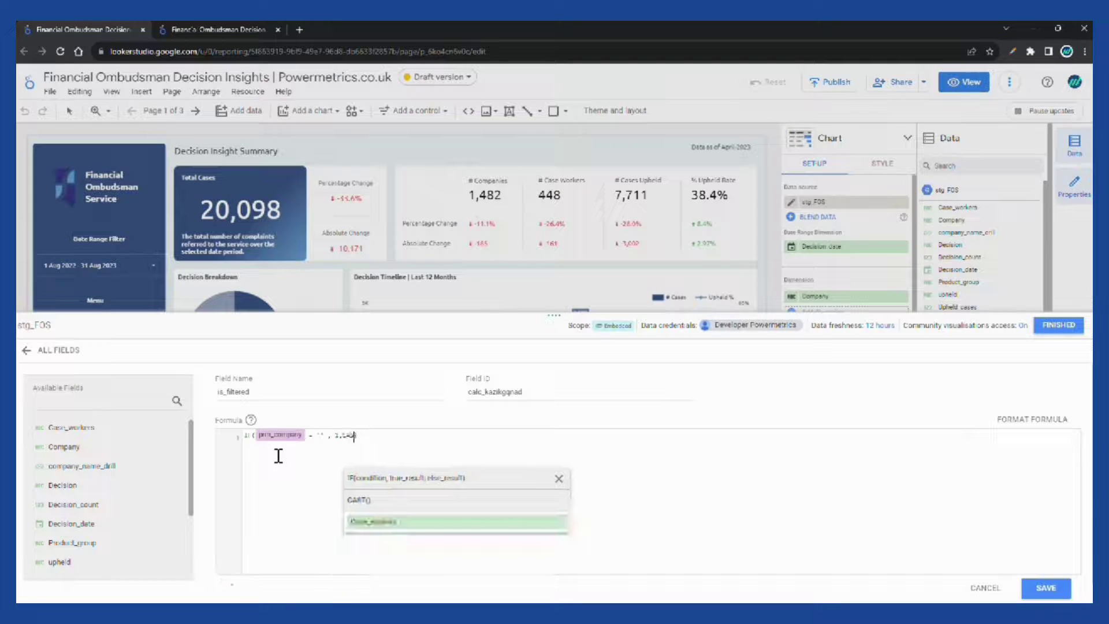
{"action": "type", "text": "E"}
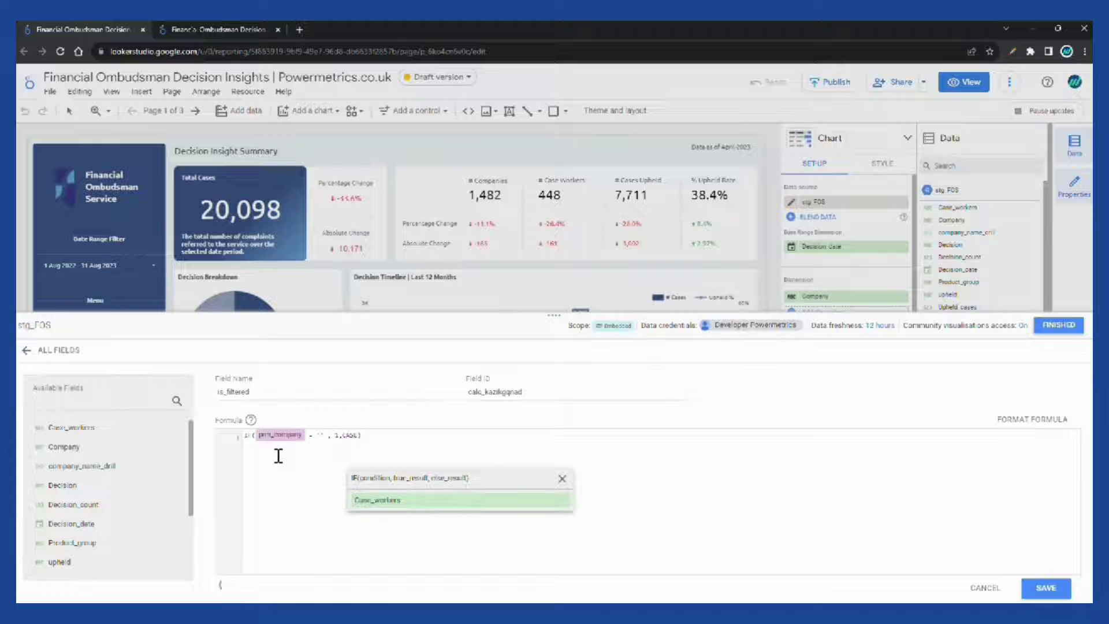
{"action": "type", "text": " whe"}
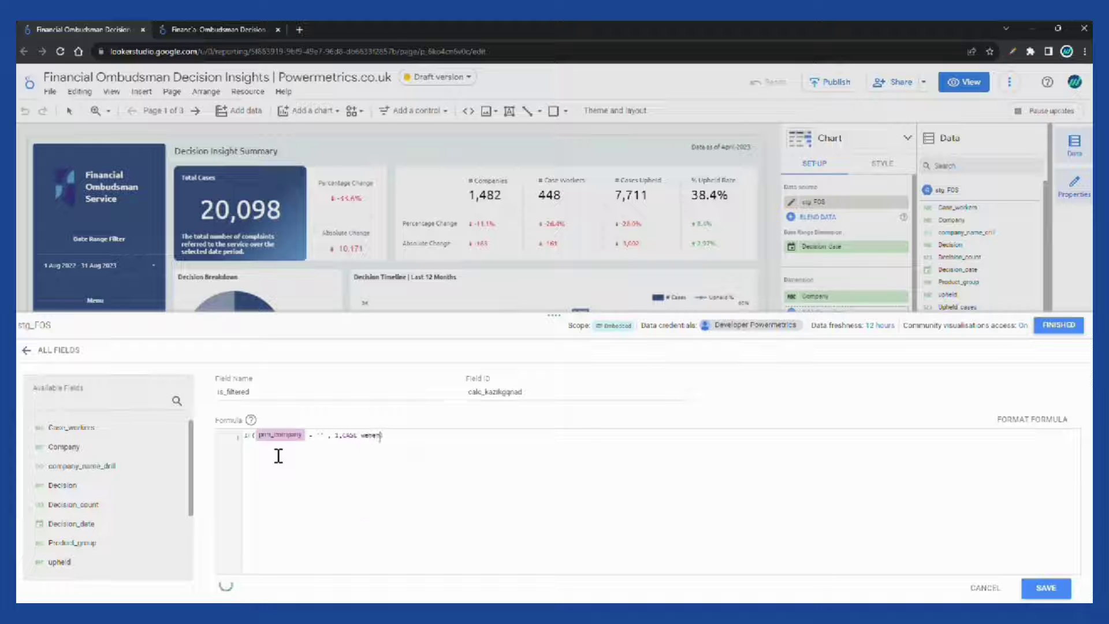
{"action": "type", "text": "n"}
{"action": "type", "text": " R"}
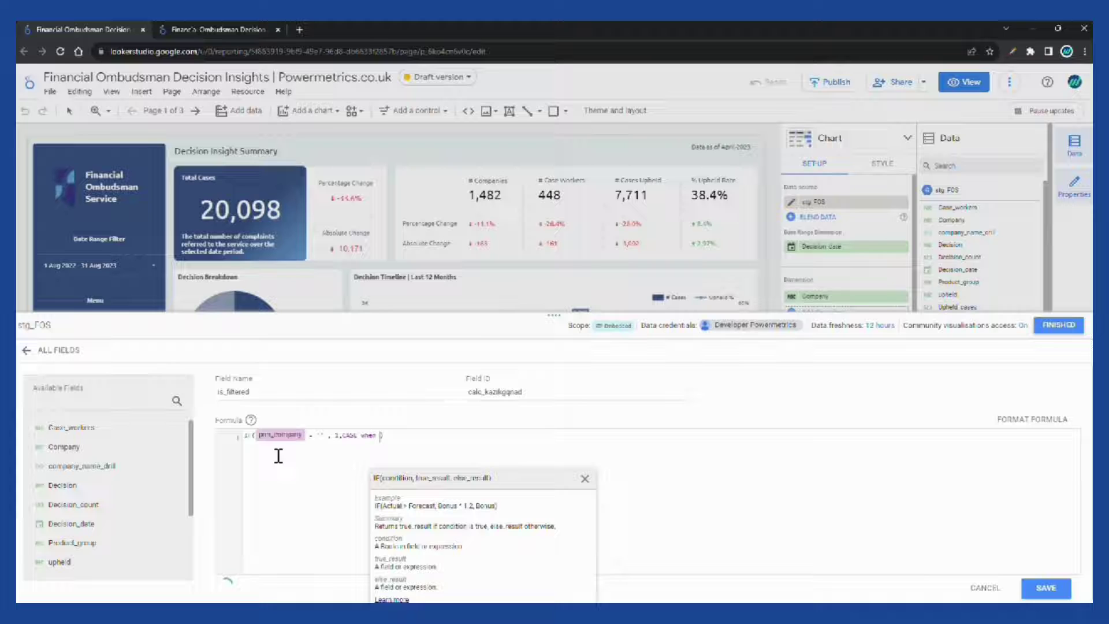
{"action": "type", "text": "EG"}
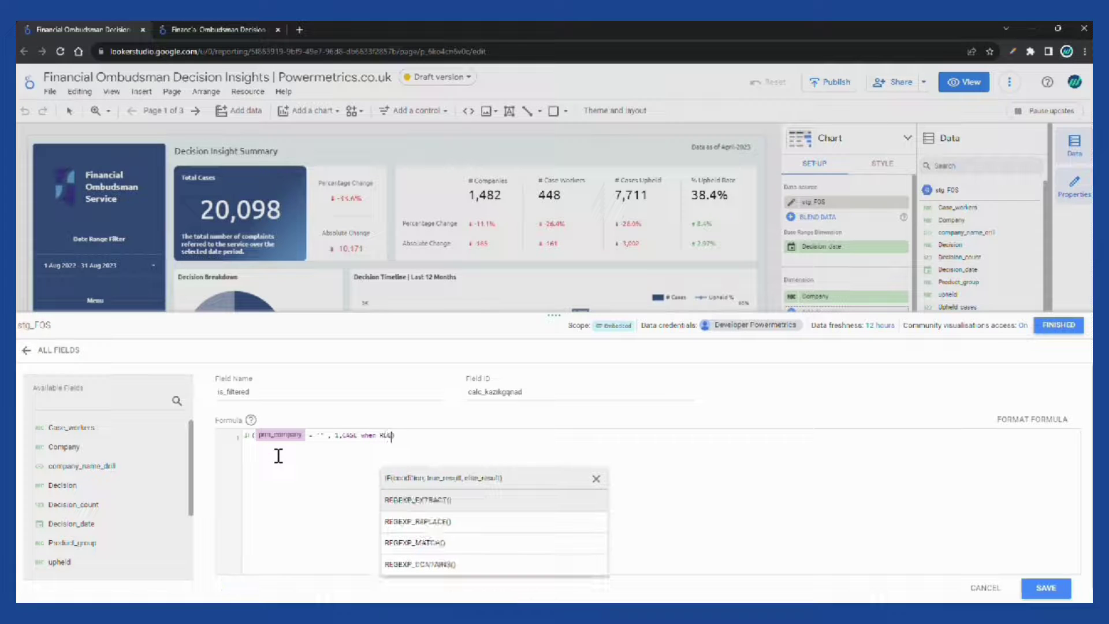
{"action": "type", "text": "EXP"}
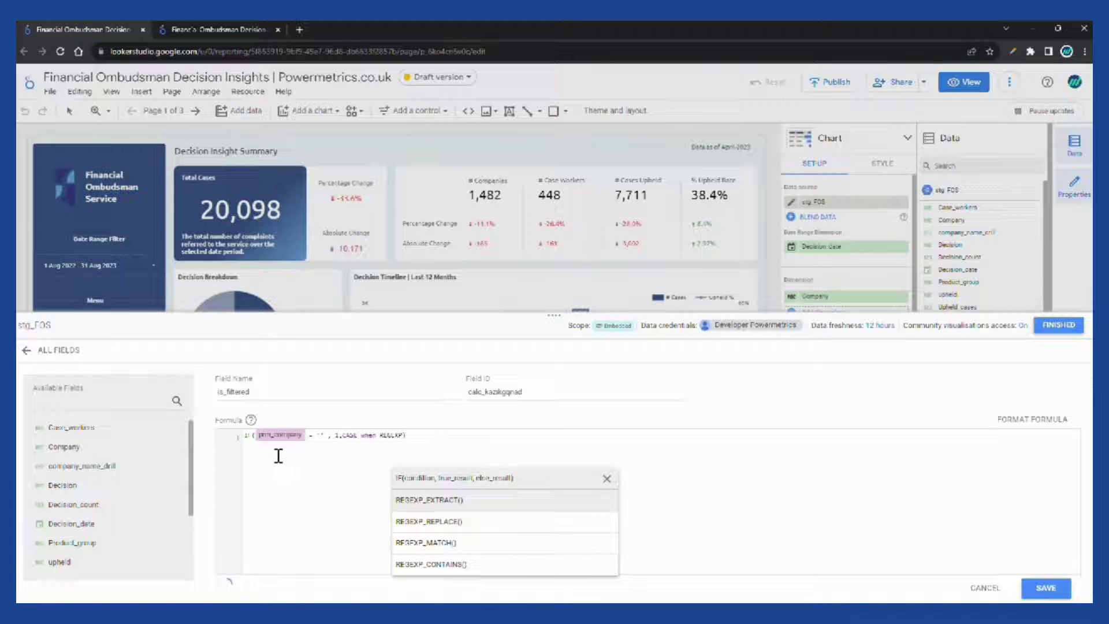
{"action": "type", "text": "_MATC"}
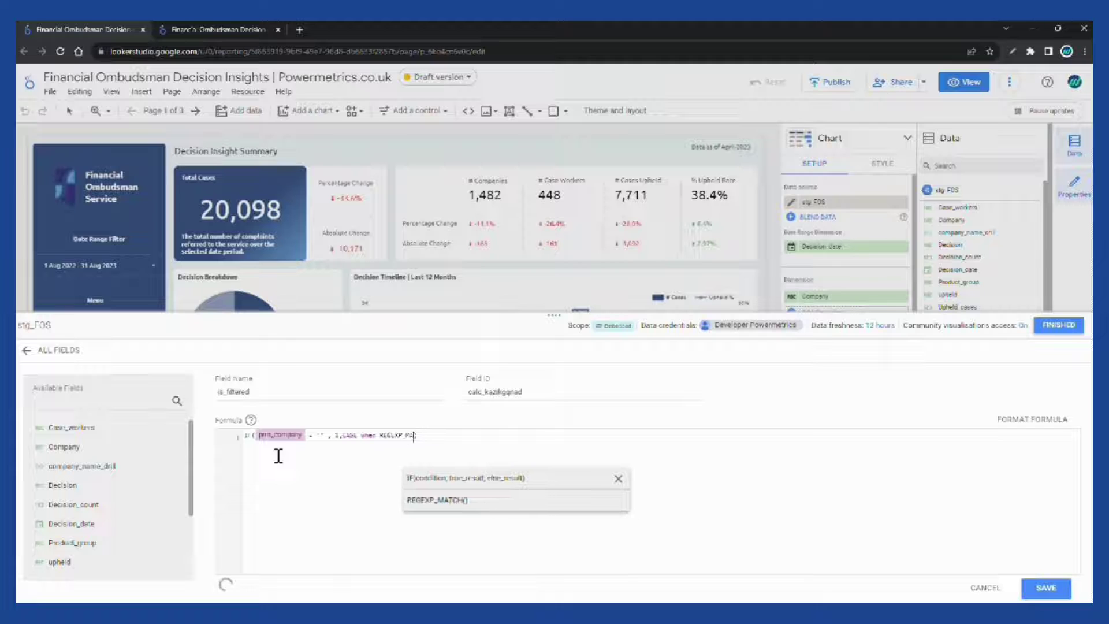
{"action": "type", "text": "H("}
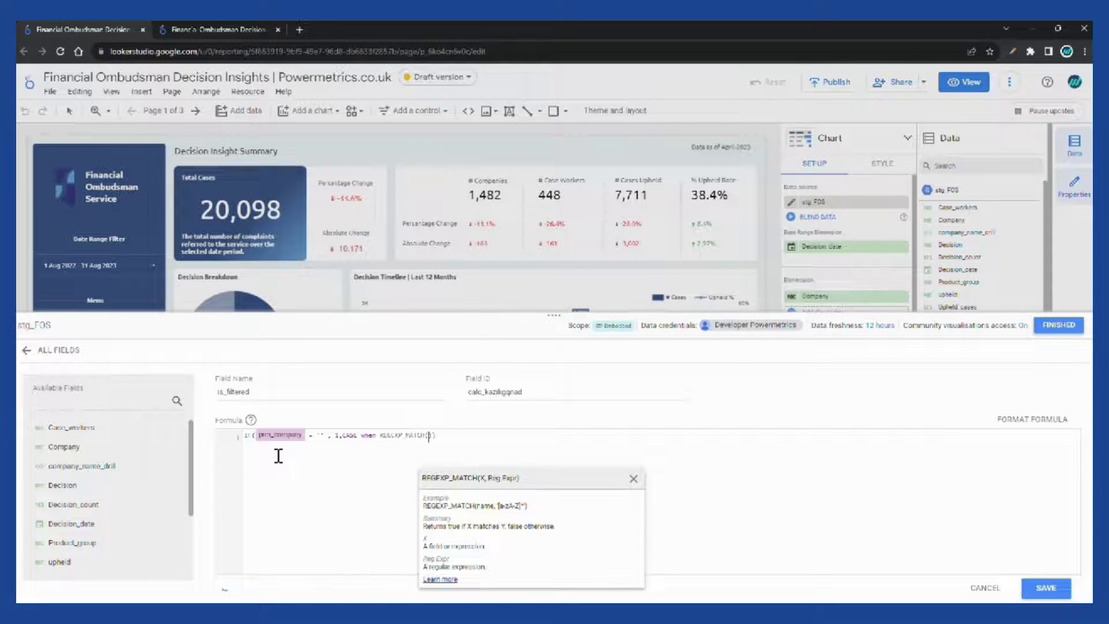
{"action": "type", "text": "Company "}
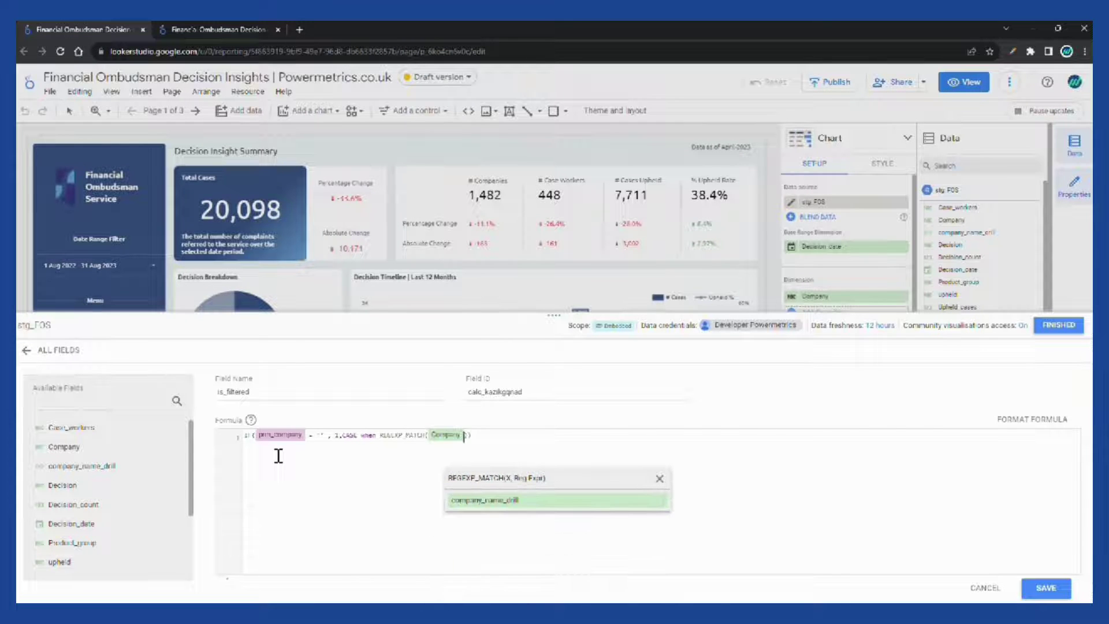
{"action": "type", "text": ",prm_c"}
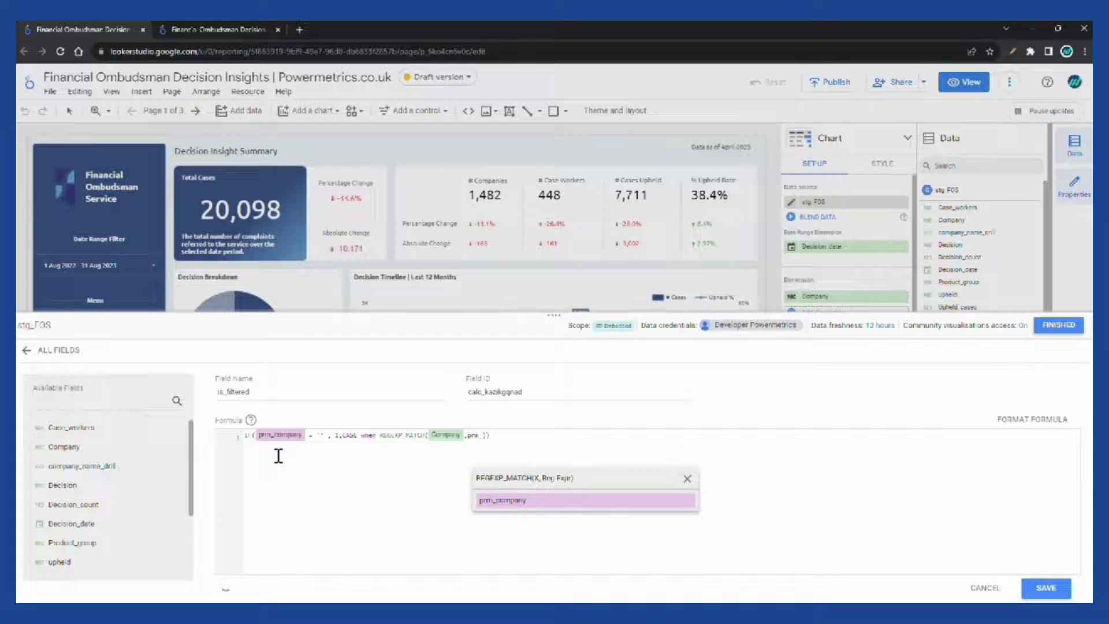
{"action": "left_click", "coordinate": [522, 507]}
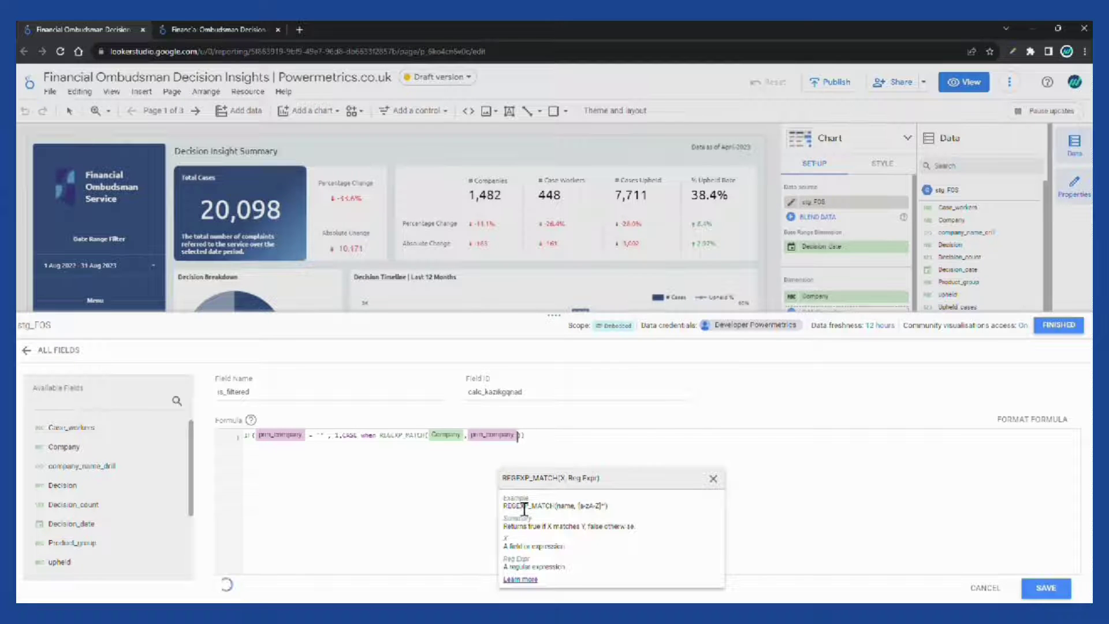
{"action": "type", "text": ") THEN"}
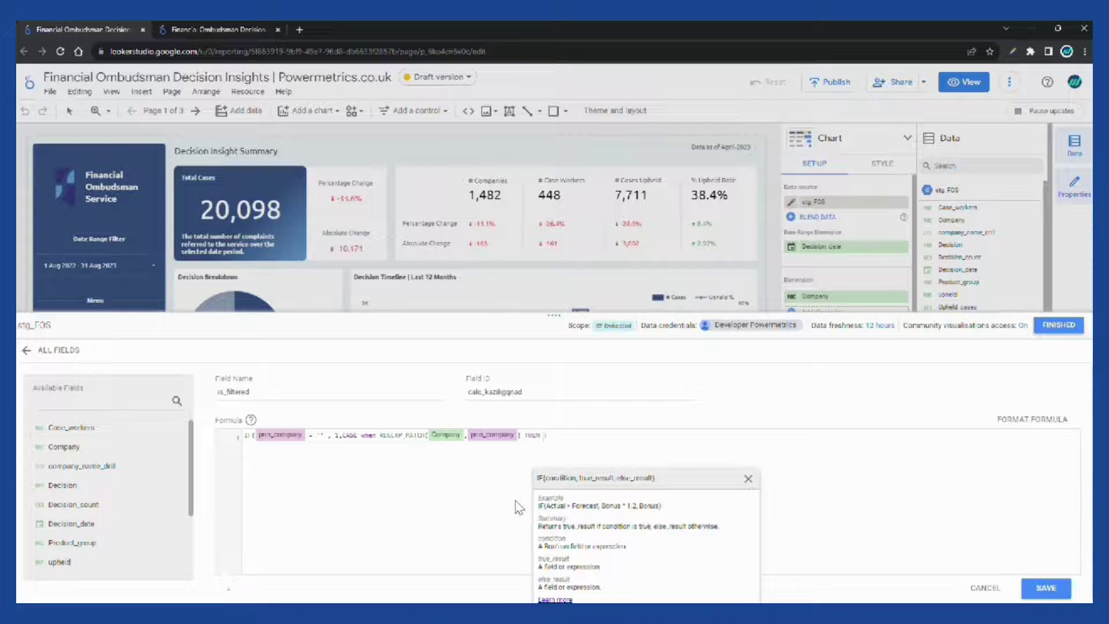
{"action": "type", "text": " 1 ELSE "}
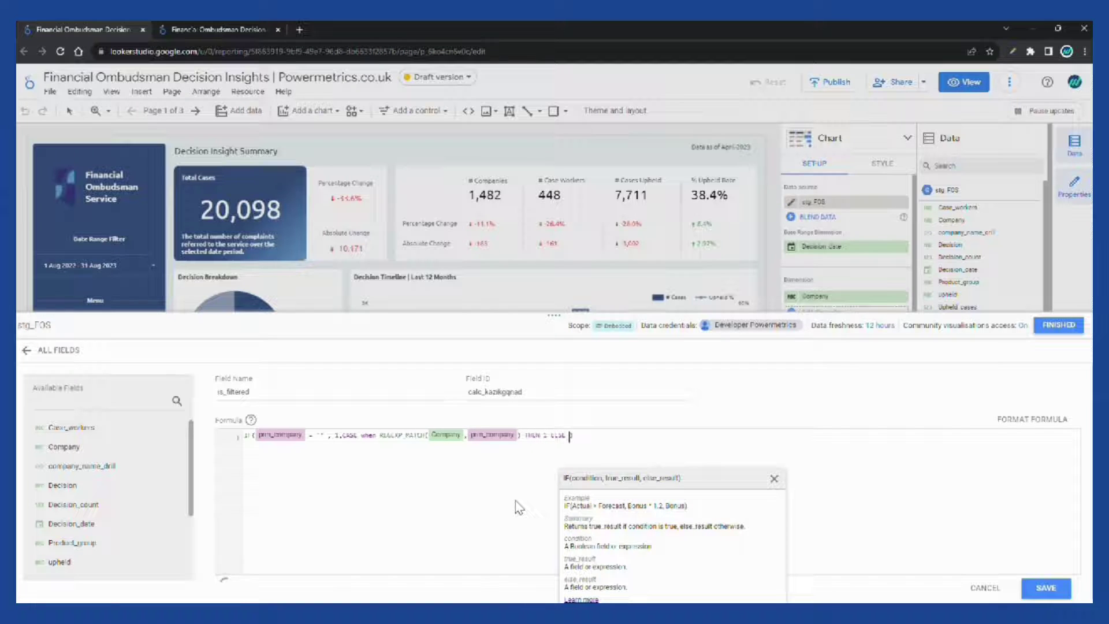
{"action": "type", "text": "0 END"}
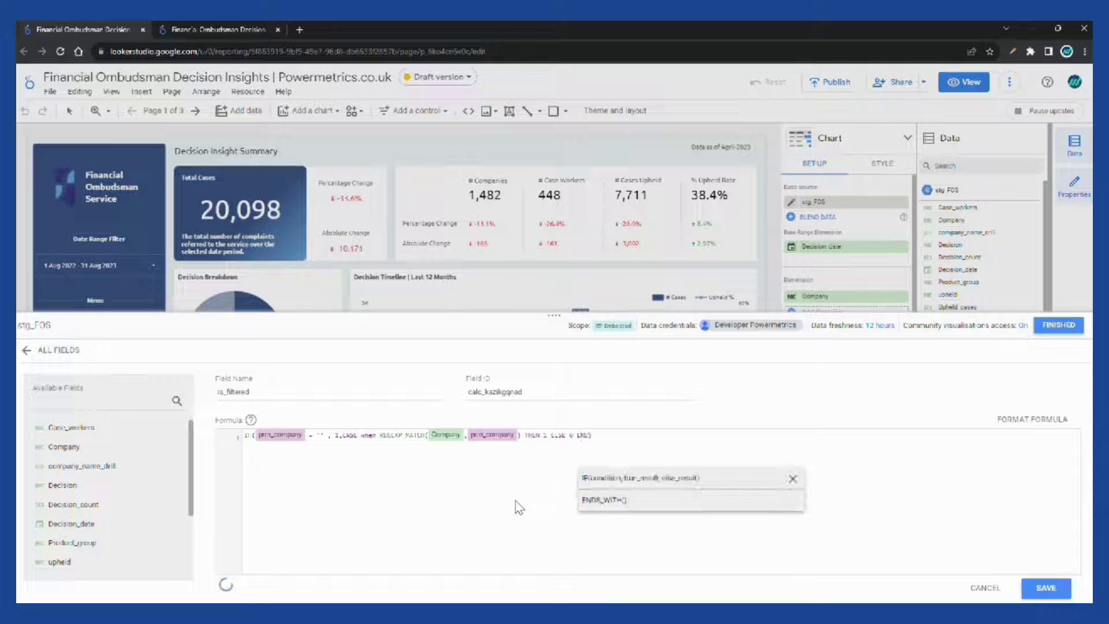
{"action": "left_click", "coordinate": [1045, 590]}
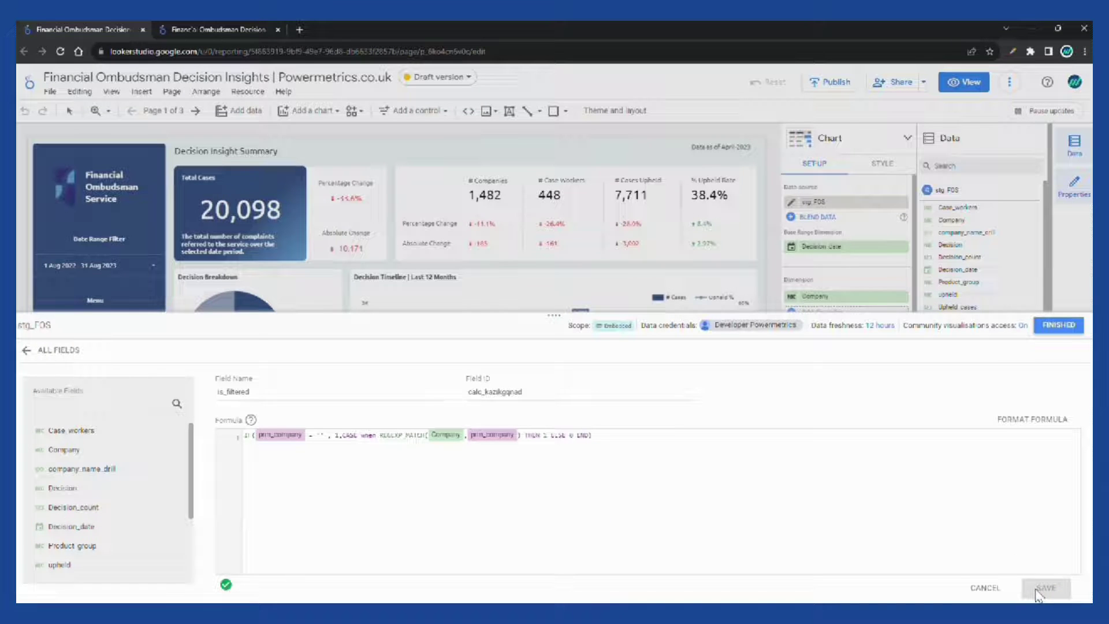
{"action": "left_click", "coordinate": [1059, 327]}
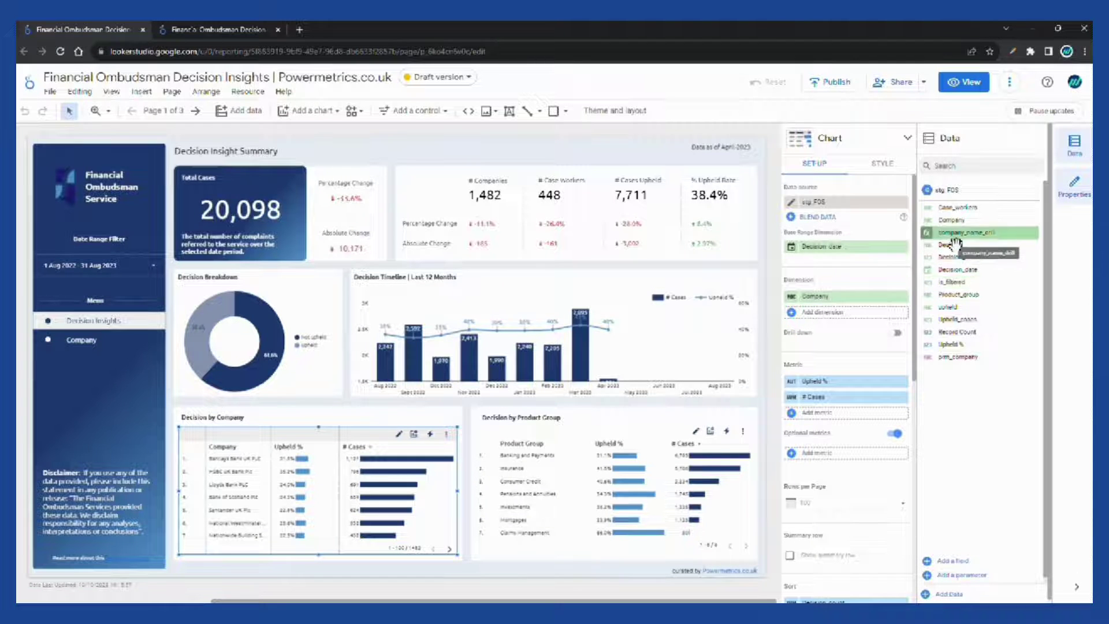
Step: Make company_name_drill the Decision by Company table's dimension, then go to the Company page
{"action": "mouse_move", "coordinate": [962, 245]}
{"action": "left_mouse_down"}
{"action": "mouse_move", "coordinate": [872, 321]}
{"action": "mouse_move", "coordinate": [872, 304]}
{"action": "left_mouse_up"}
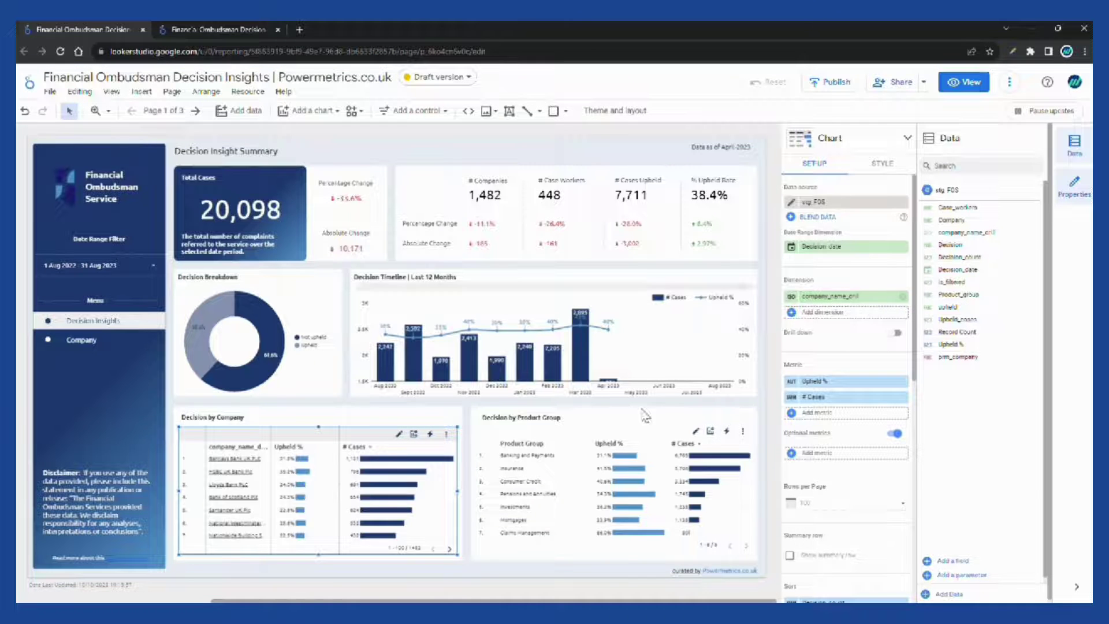
{"action": "left_click", "coordinate": [251, 29]}
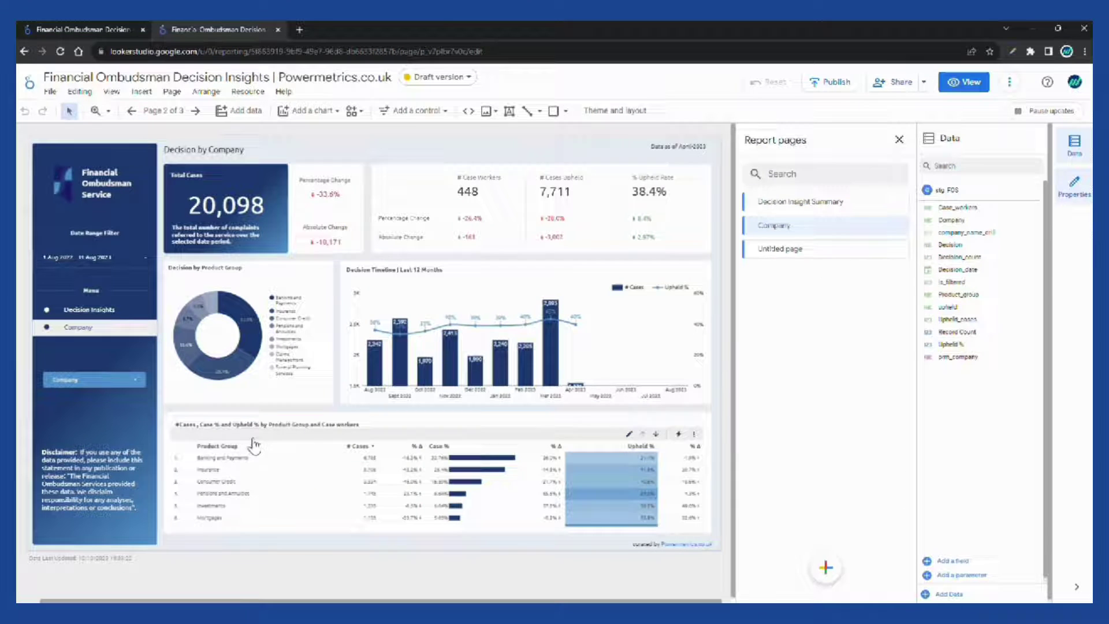
Step: Add the Company page filter drill_filter: Include is_filtered Equal to 1
{"action": "left_click", "coordinate": [536, 160]}
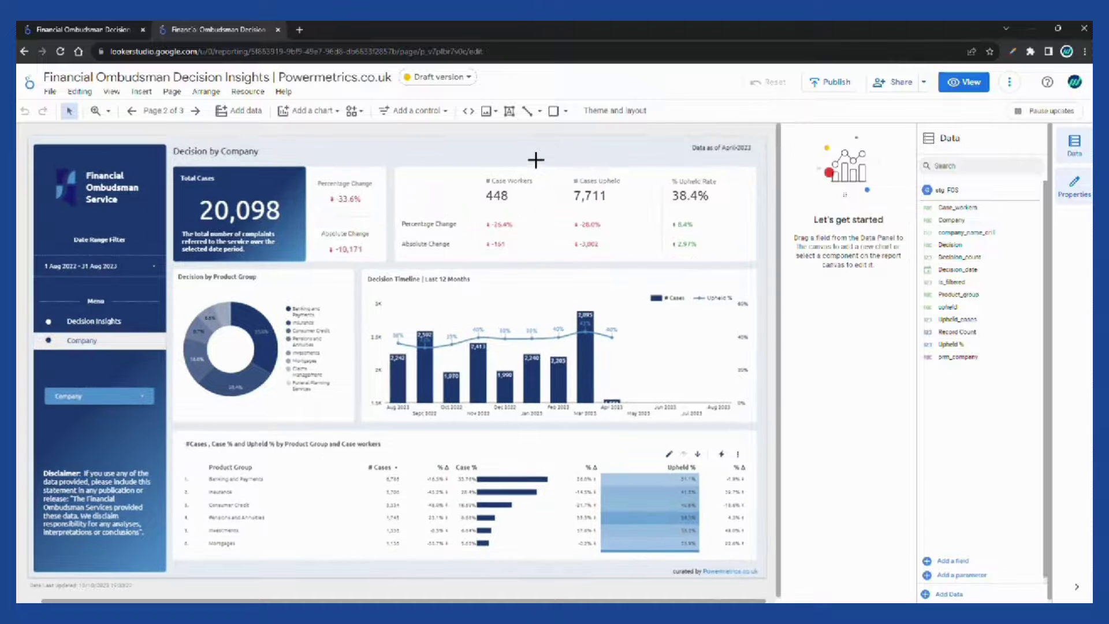
{"action": "right_click", "coordinate": [536, 160]}
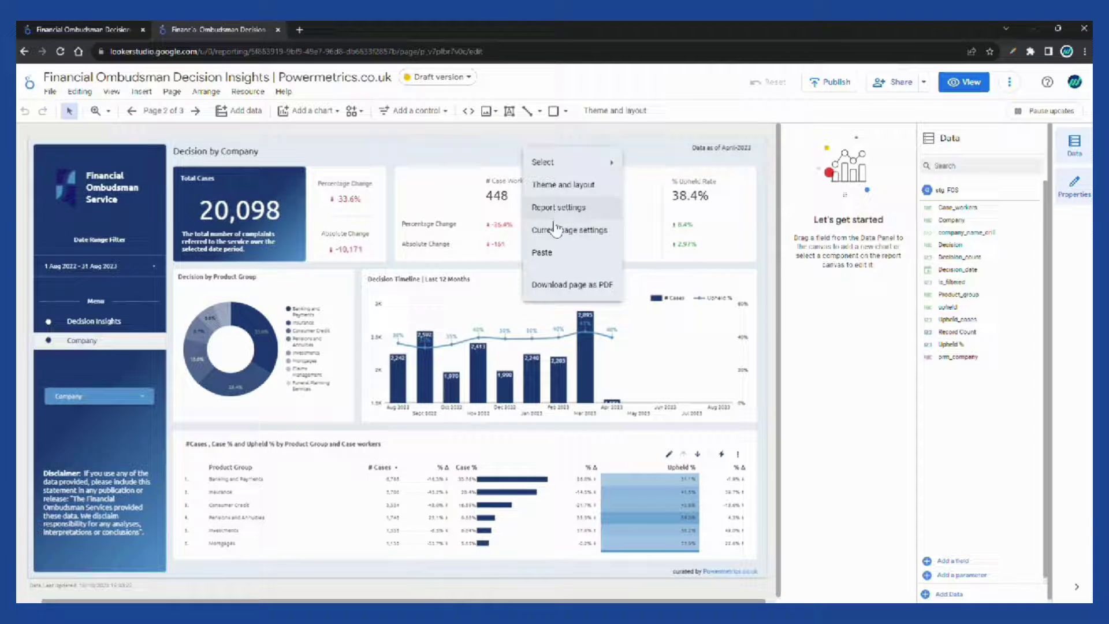
{"action": "left_click", "coordinate": [564, 230]}
{"action": "left_click", "coordinate": [795, 313]}
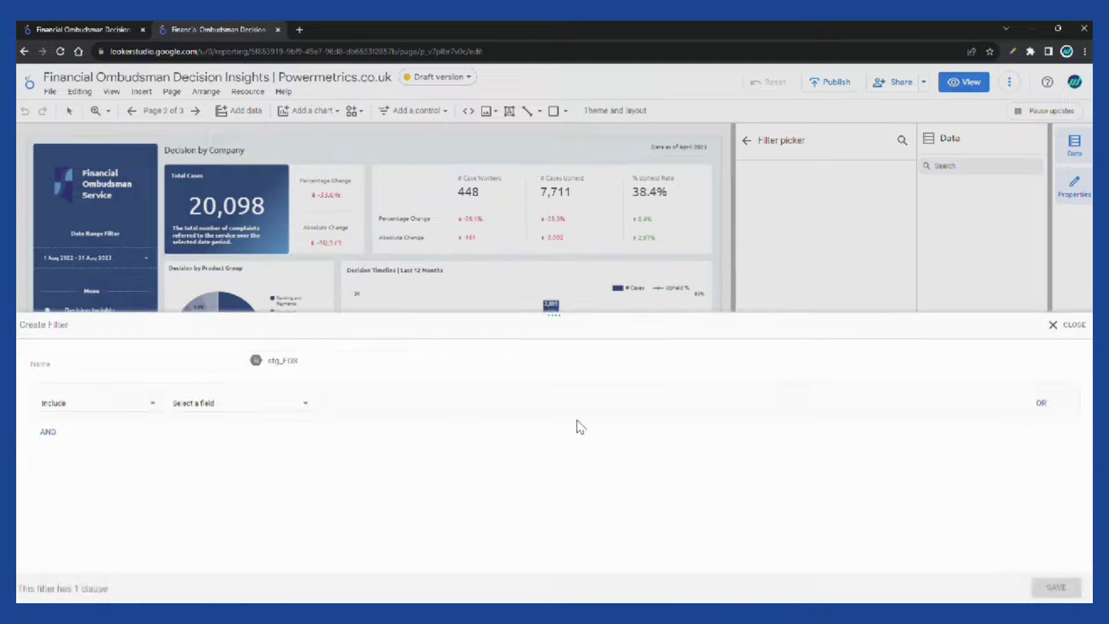
{"action": "left_click", "coordinate": [171, 370]}
{"action": "type", "text": "drill_filter"}
{"action": "left_click", "coordinate": [198, 402]}
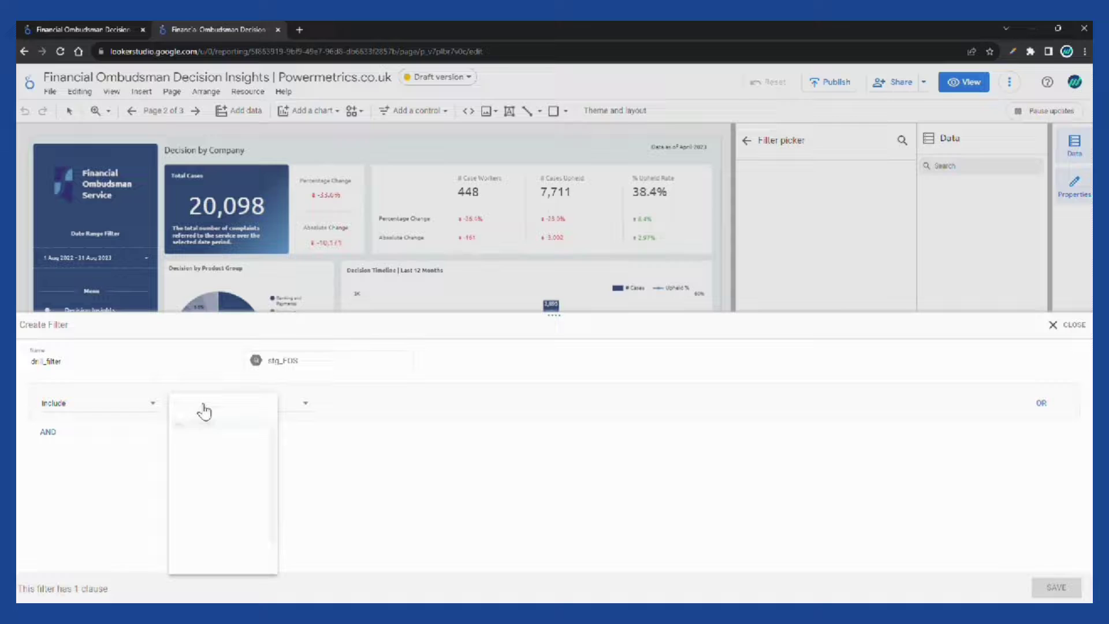
{"action": "scroll", "coordinate": [217, 520], "scroll_direction": "down", "scroll_amount": 3}
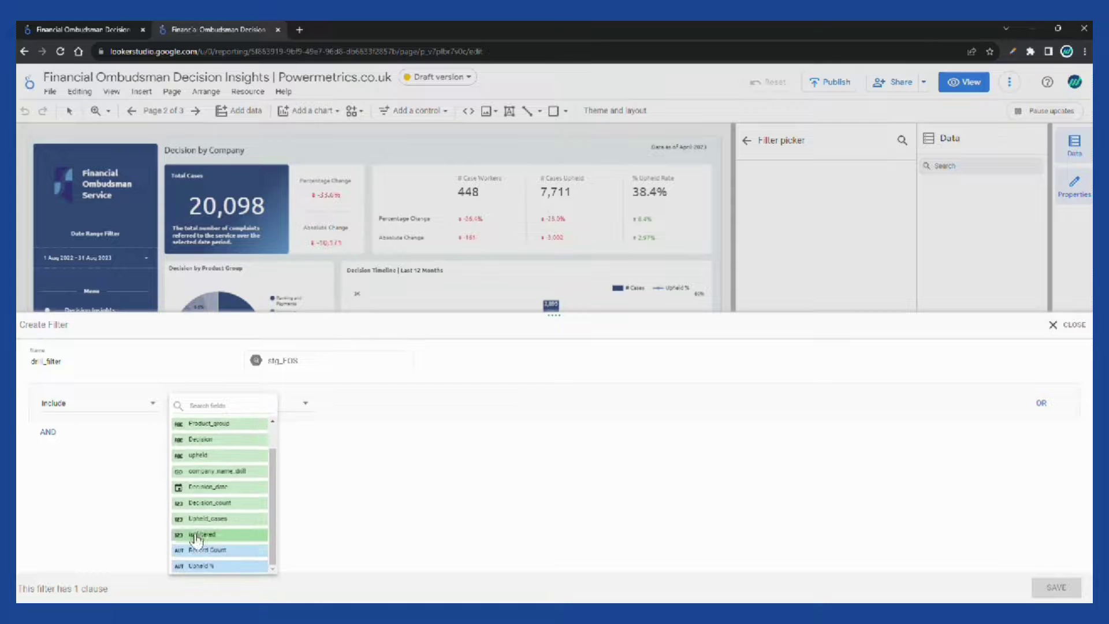
{"action": "left_click", "coordinate": [213, 534]}
{"action": "left_click", "coordinate": [385, 404]}
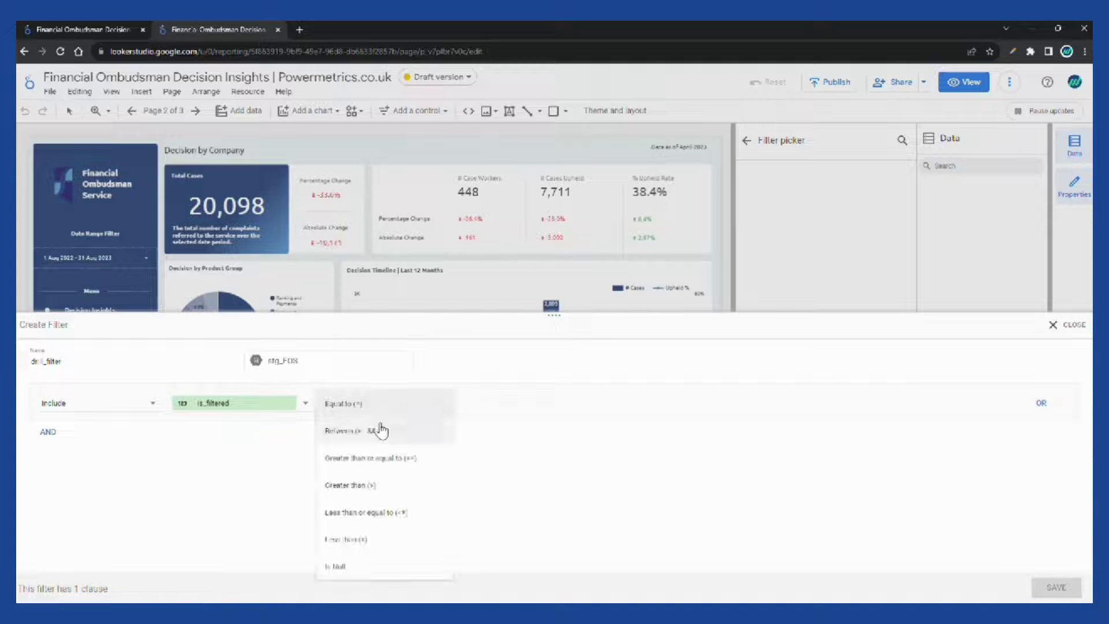
{"action": "left_click", "coordinate": [505, 419]}
{"action": "type", "text": "1"}
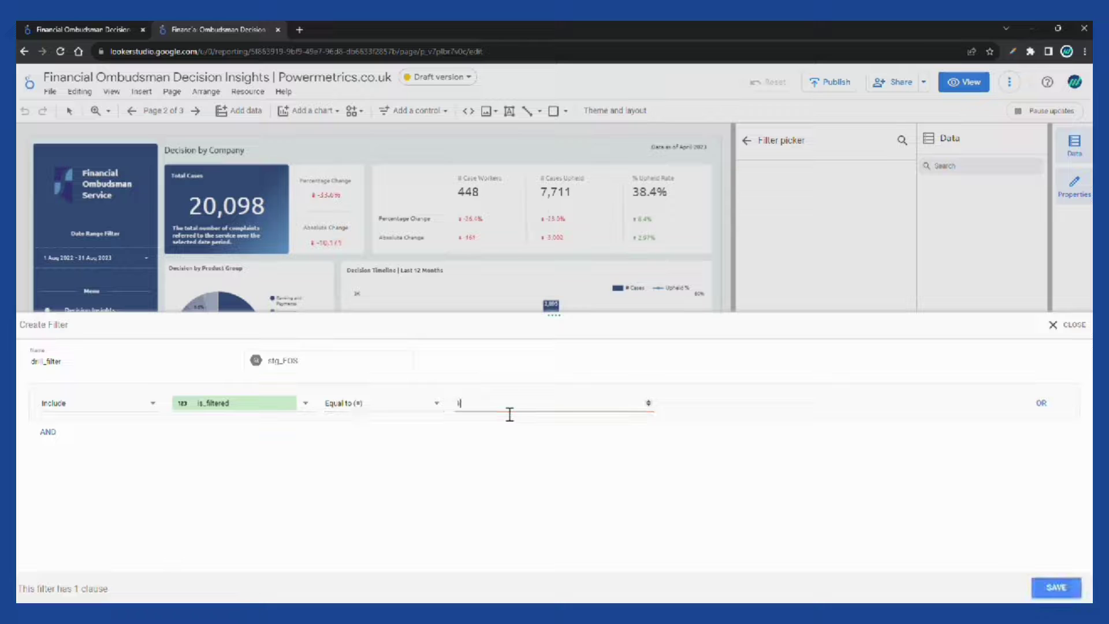
{"action": "left_click", "coordinate": [1053, 588]}
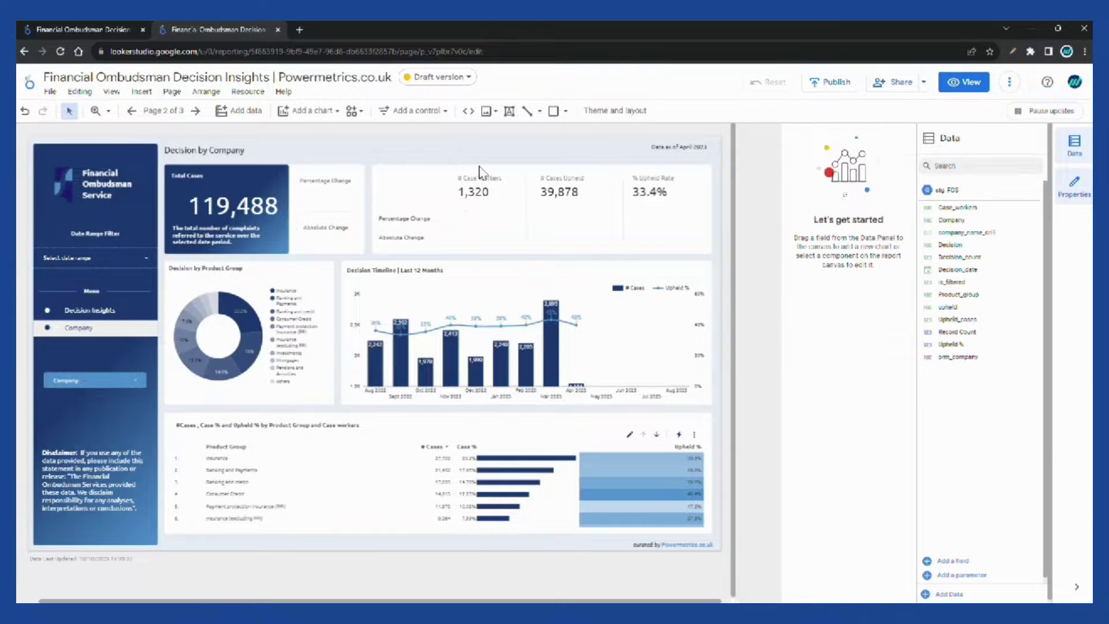
Step: Close the duplicate report tab, publish the changes, and switch to View mode
{"action": "left_click", "coordinate": [109, 25]}
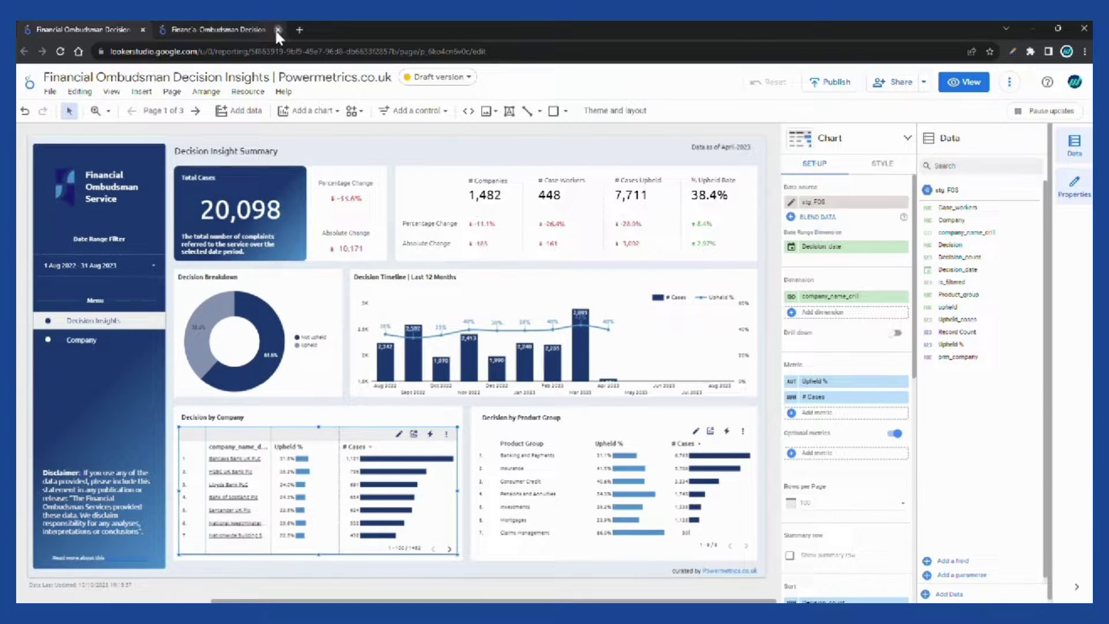
{"action": "left_click", "coordinate": [276, 30]}
{"action": "left_click", "coordinate": [846, 90]}
{"action": "left_click", "coordinate": [645, 362]}
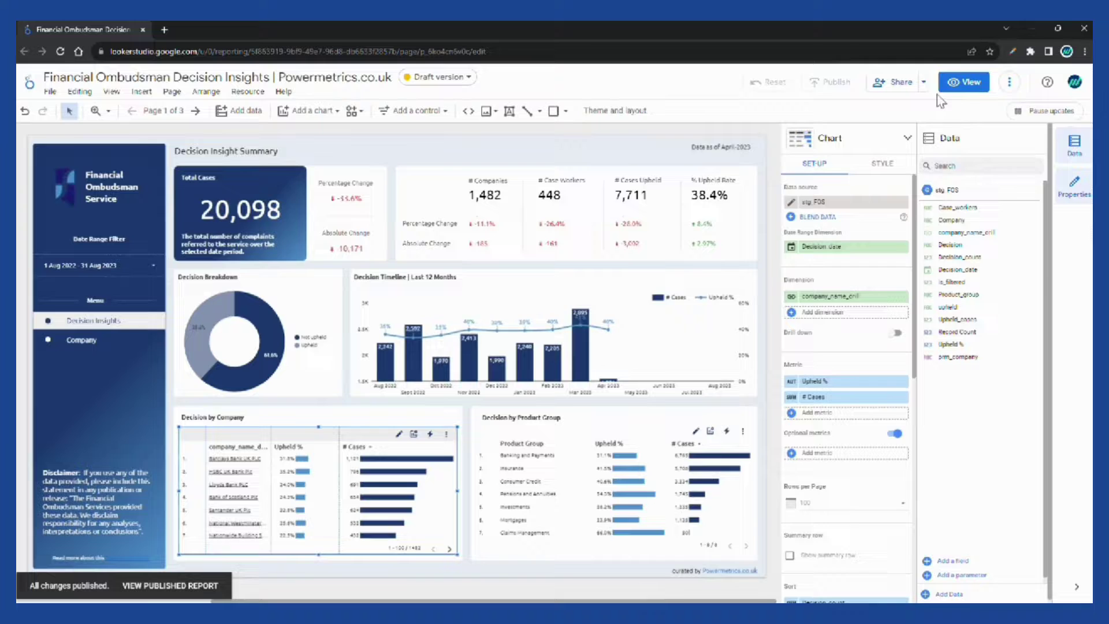
{"action": "left_click", "coordinate": [964, 81]}
{"action": "scroll", "coordinate": [362, 502], "scroll_direction": "down", "scroll_amount": 2}
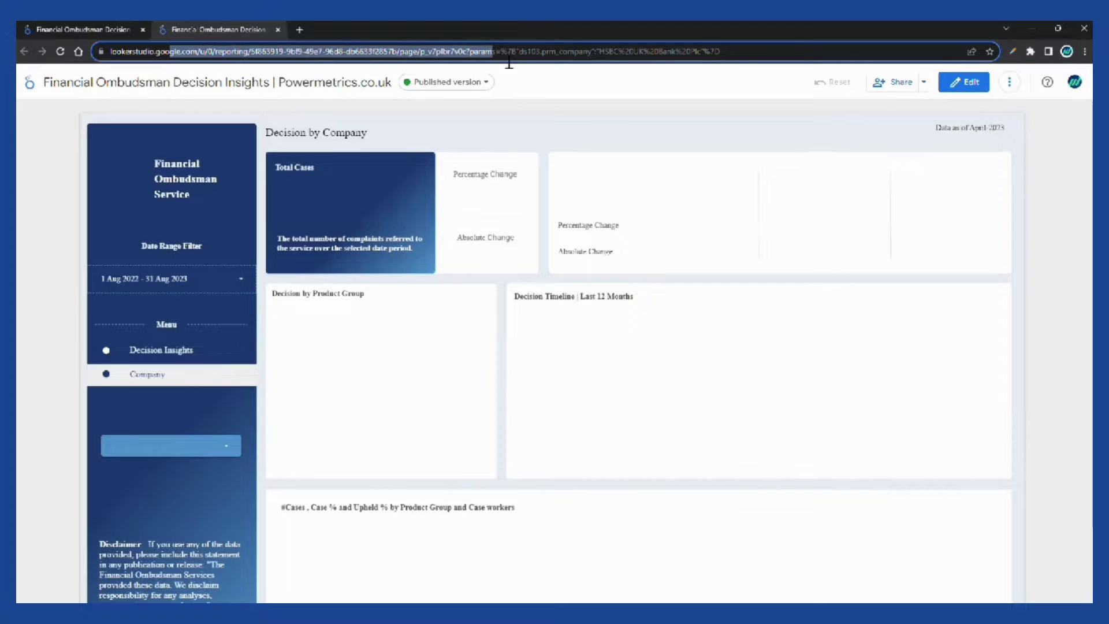
Step: Confirm the URL's prm_company parameter and that the Company dropdown lists only HSBC UK Bank Plc
{"action": "left_click_drag", "start_coordinate": [170, 52], "coordinate": [698, 57]}
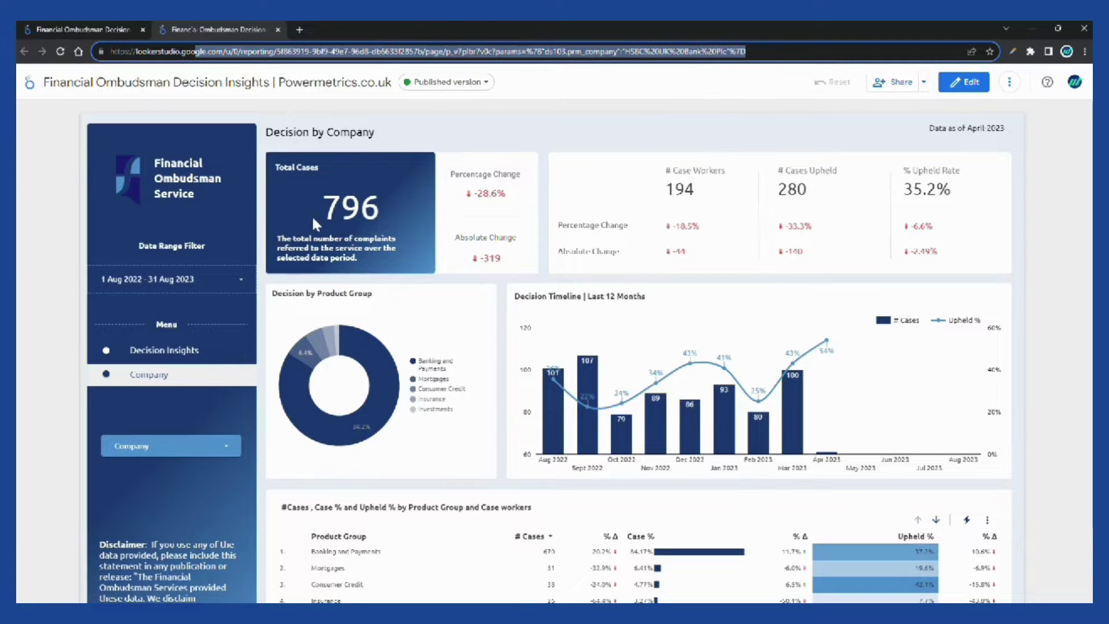
{"action": "left_click", "coordinate": [161, 445]}
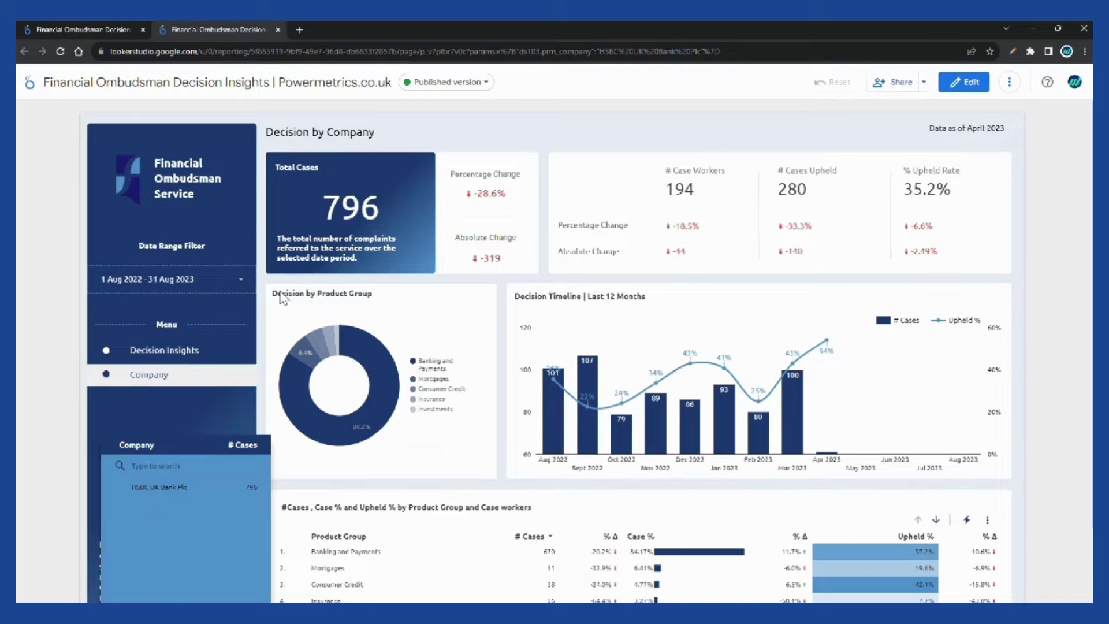
{"action": "left_click", "coordinate": [274, 279]}
{"action": "scroll", "coordinate": [425, 149], "scroll_direction": "down", "scroll_amount": 3}
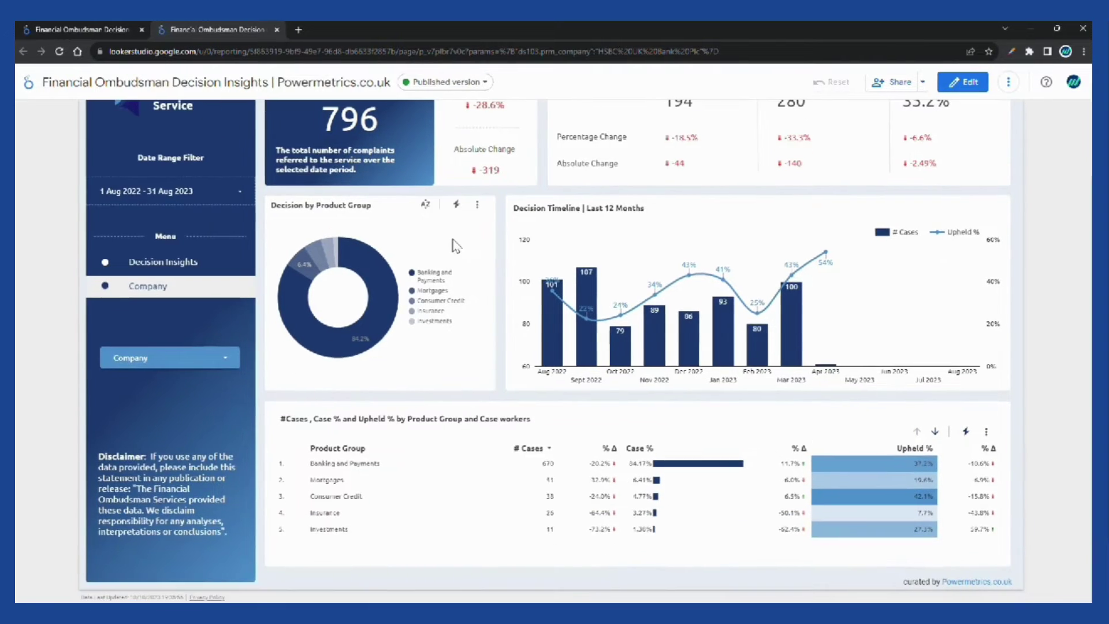